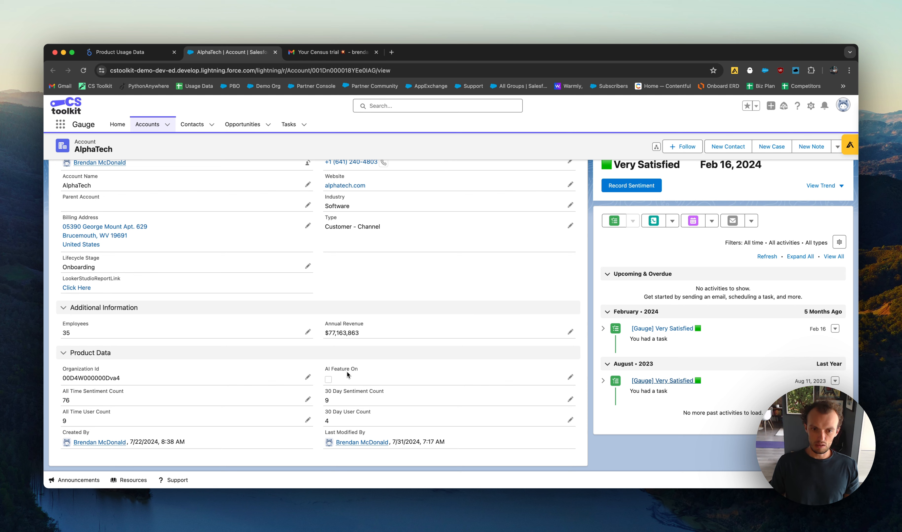
- Examine the AlphaTech account's related records and its details, especially the AI Feature On field under Product Data
scroll(244, 252, up, 10)
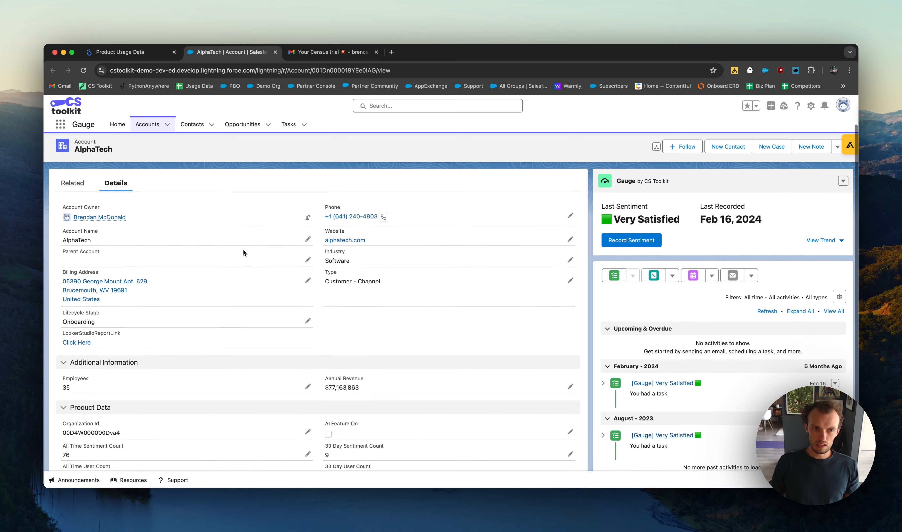
click(77, 221)
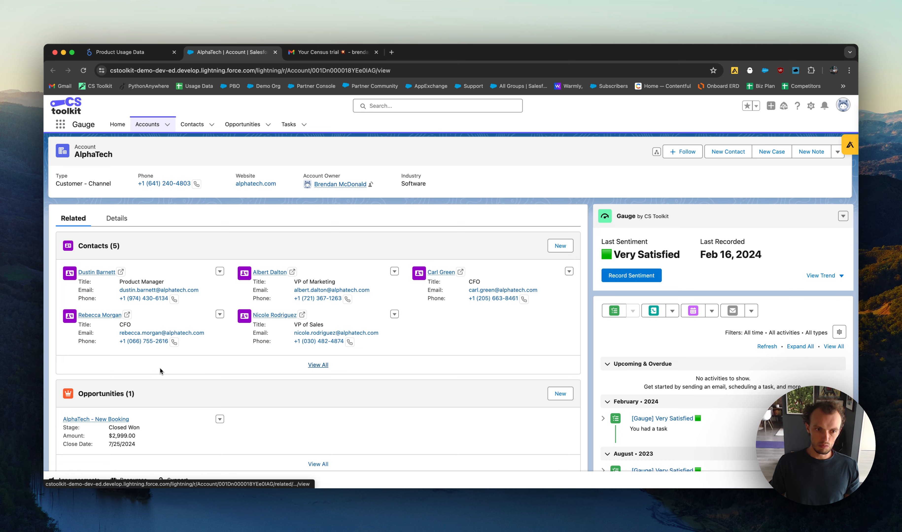
click(116, 218)
scroll(183, 289, down, 3)
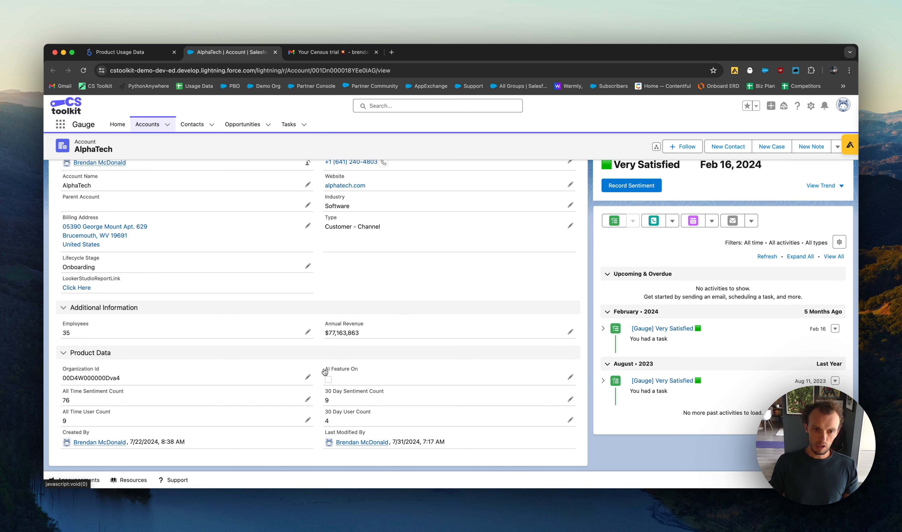
scroll(325, 372, up, 2)
scroll(333, 371, down, 2)
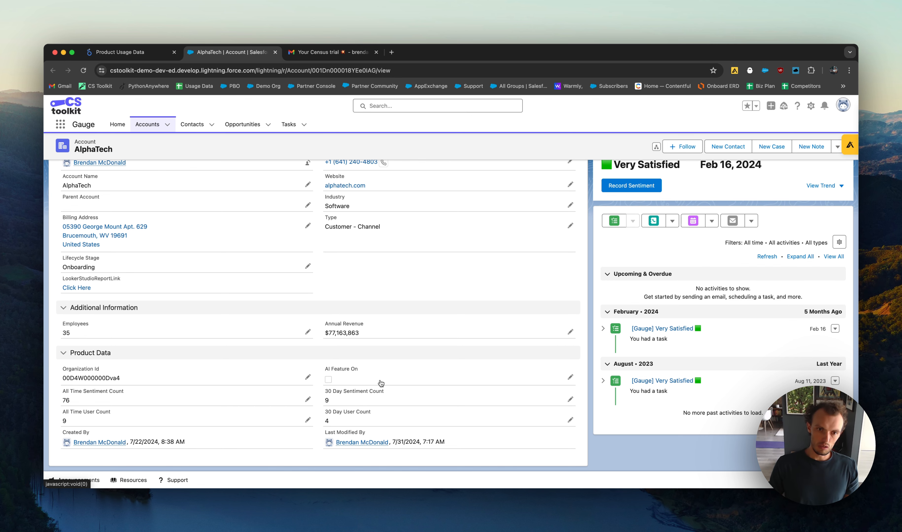
scroll(343, 277, up, 2)
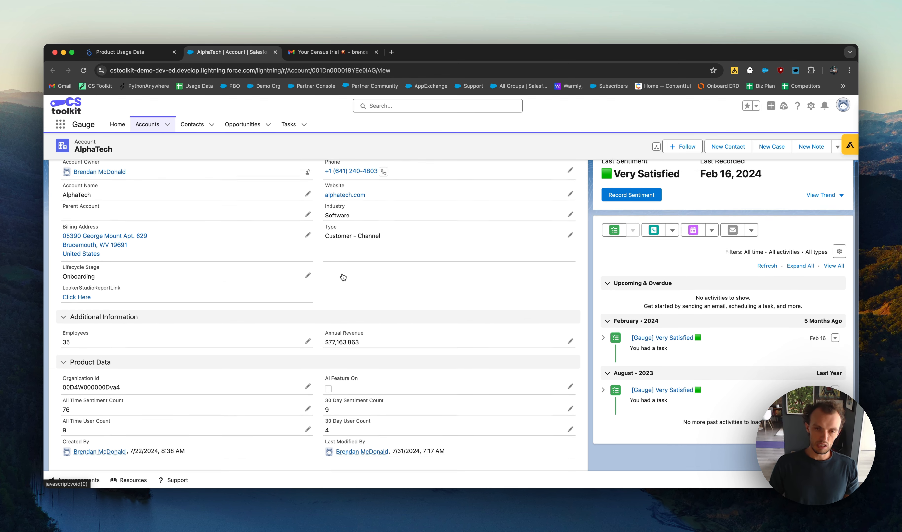
scroll(343, 277, up, 4)
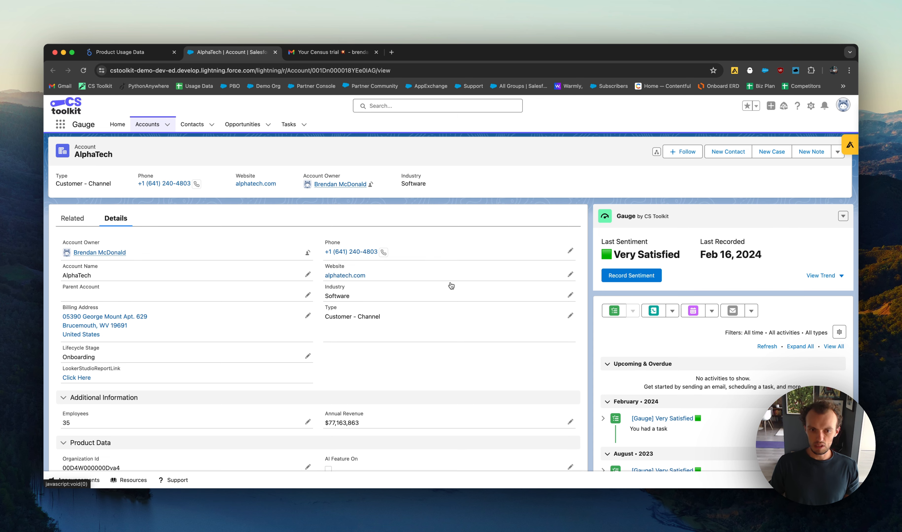
scroll(383, 349, down, 5)
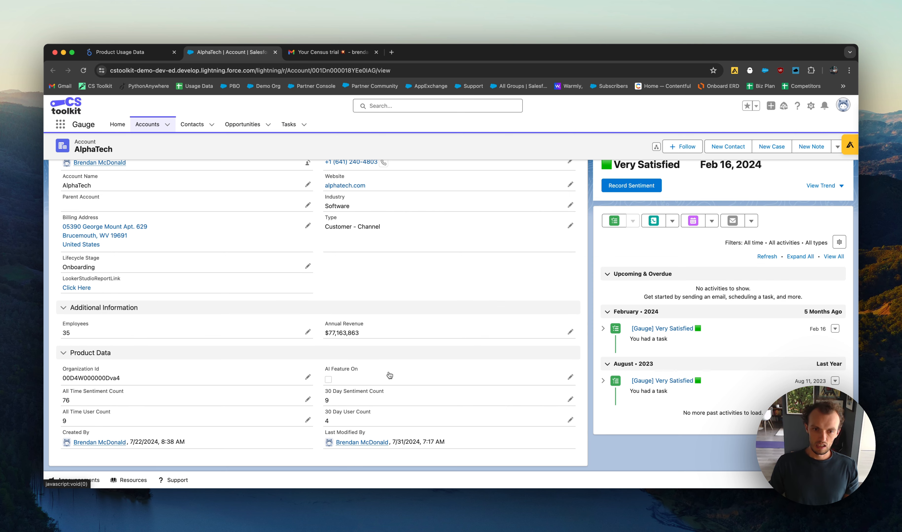
drag(326, 372, 372, 373)
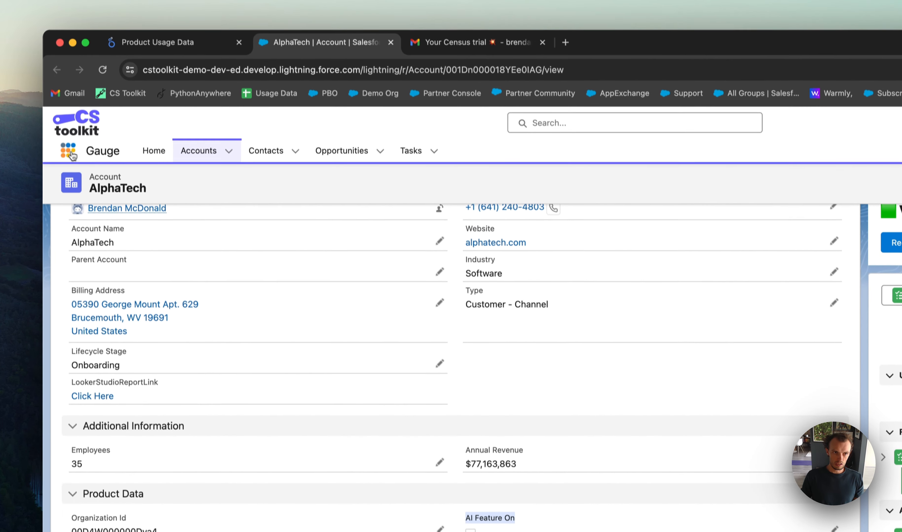
- Find and open the Automation app
click(61, 48)
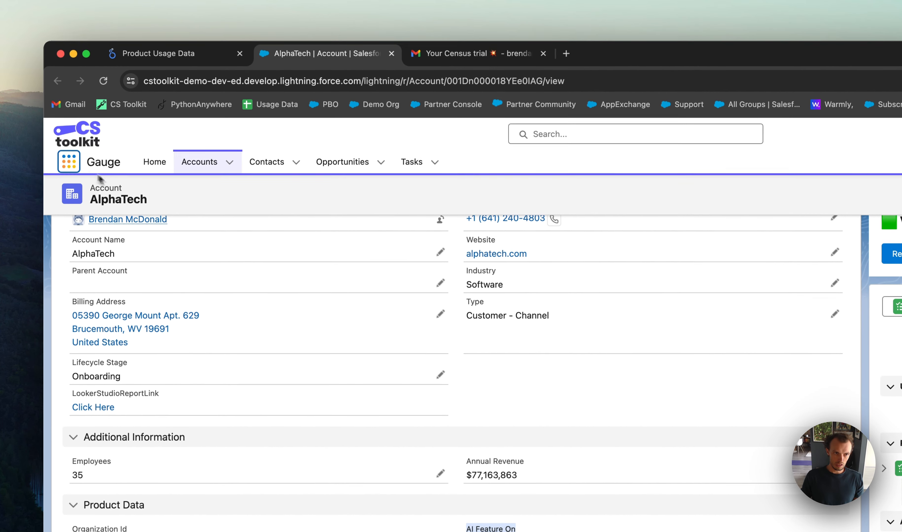
text(auto)
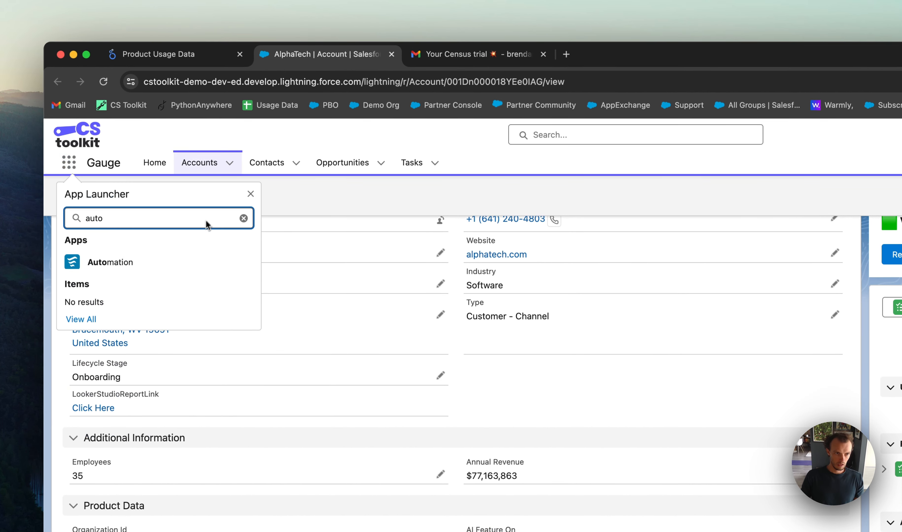
click(142, 264)
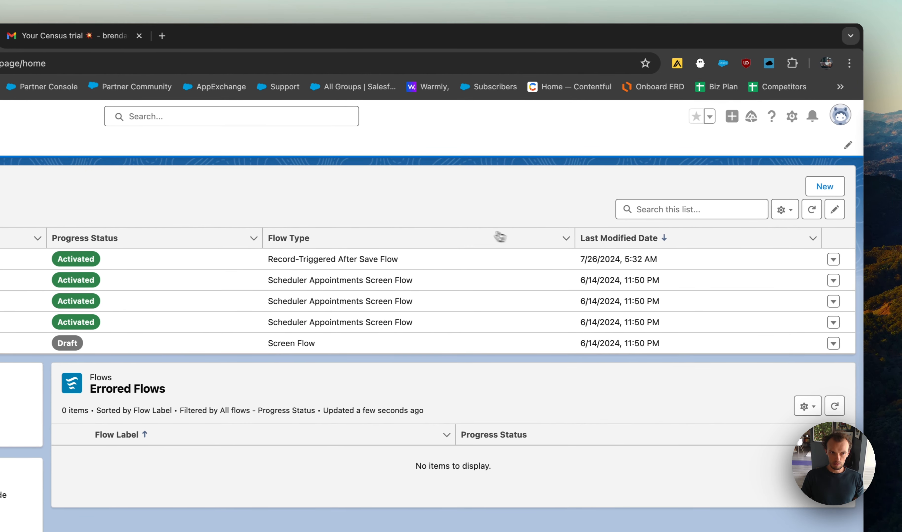
- Create a new flow from scratch of the Record-Triggered Flow type
click(821, 188)
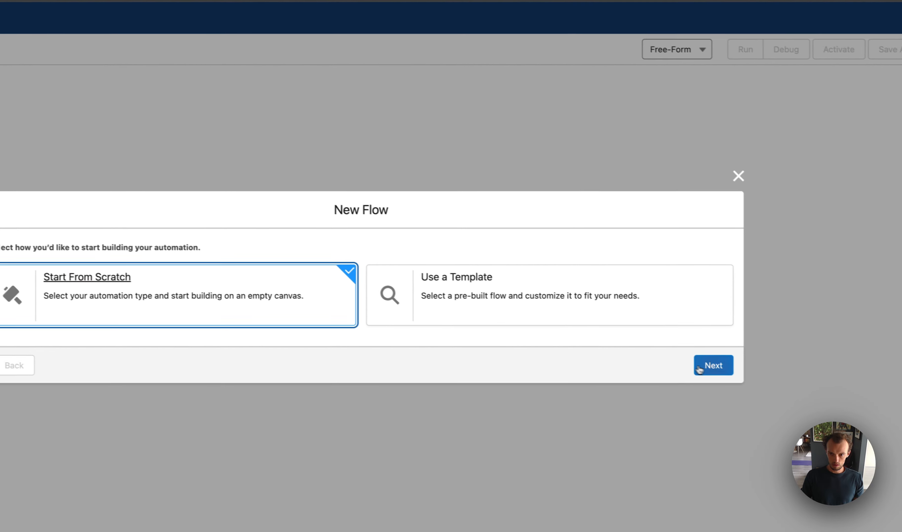
click(876, 397)
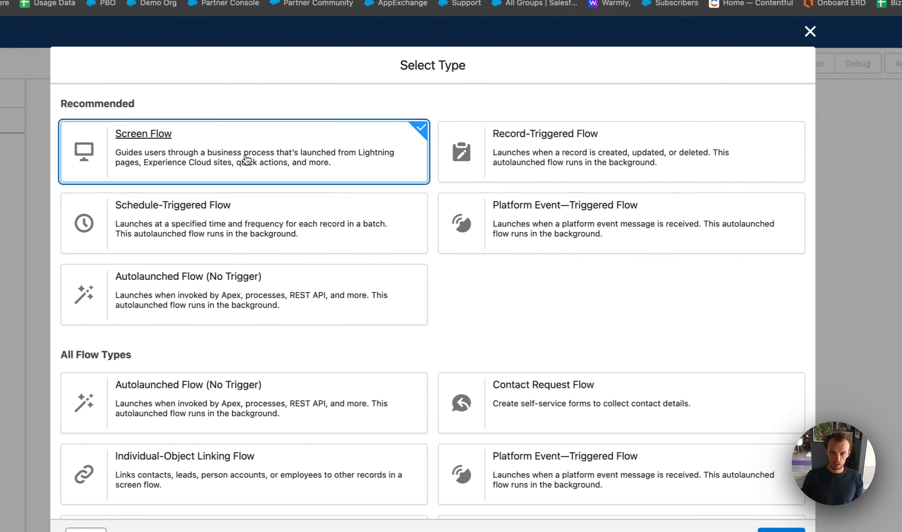
click(528, 152)
click(790, 530)
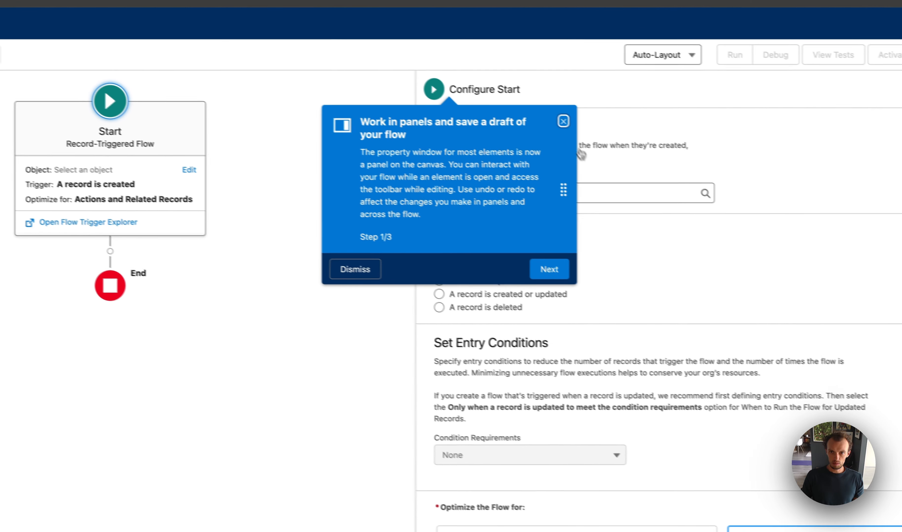
- Dismiss the guidance tip, set Account as the flow's object, and trigger the flow when a record is updated
click(776, 163)
click(485, 185)
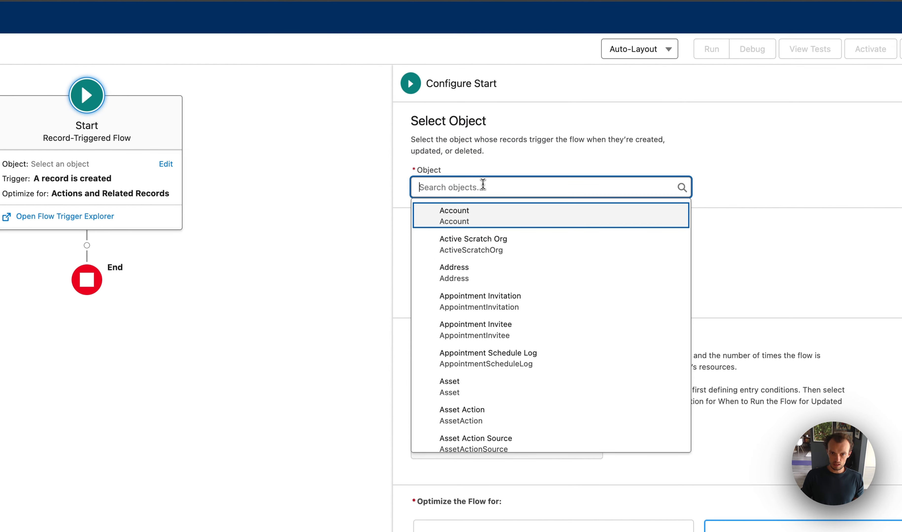
click(479, 203)
scroll(439, 256, down, 1)
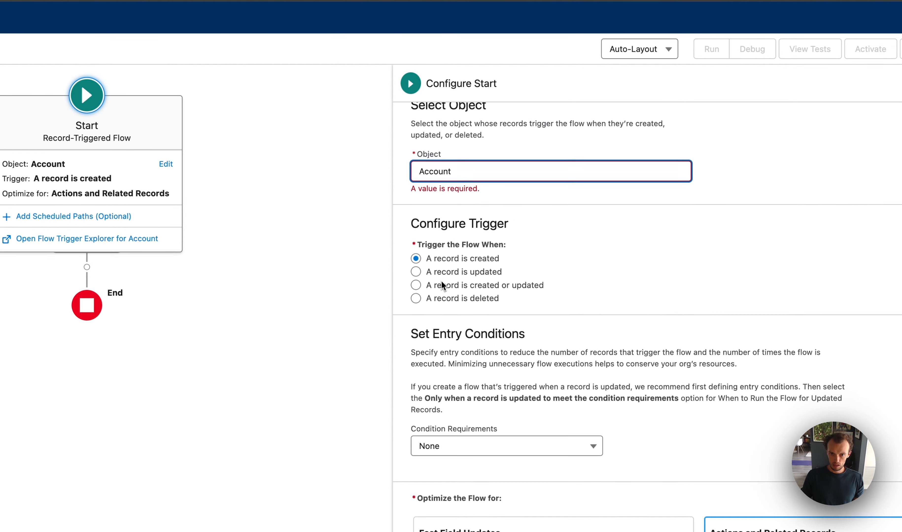
click(416, 271)
- Set the flow's entry condition requirements to All Conditions Are Met (AND)
scroll(526, 303, down, 1)
click(472, 422)
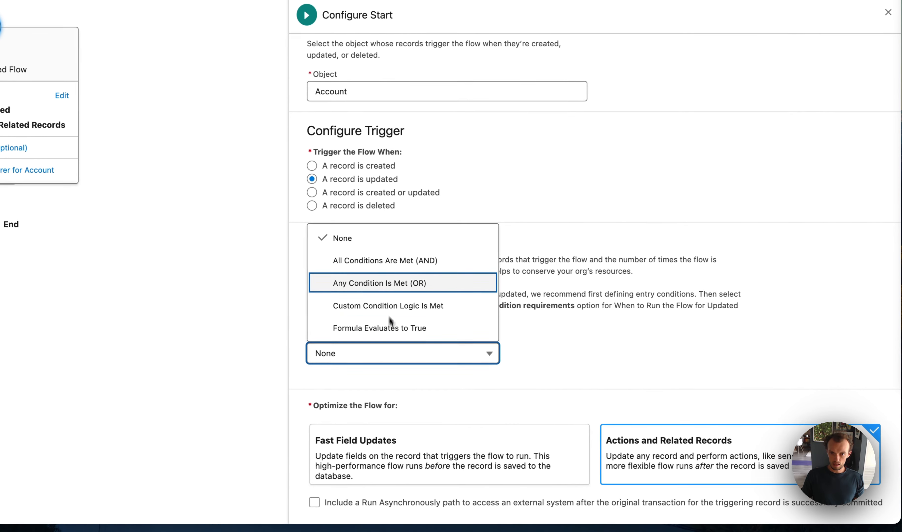
click(366, 261)
- Add an entry condition on AI_Feature_On__c with the Equals operator, running only when a record is updated to meet the requirements
scroll(395, 277, down, 3)
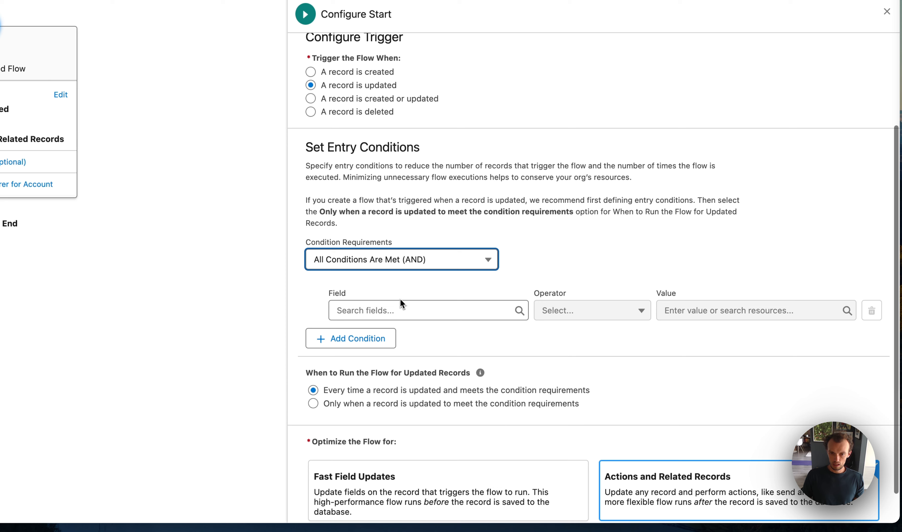
scroll(400, 298, down, 1)
click(396, 275)
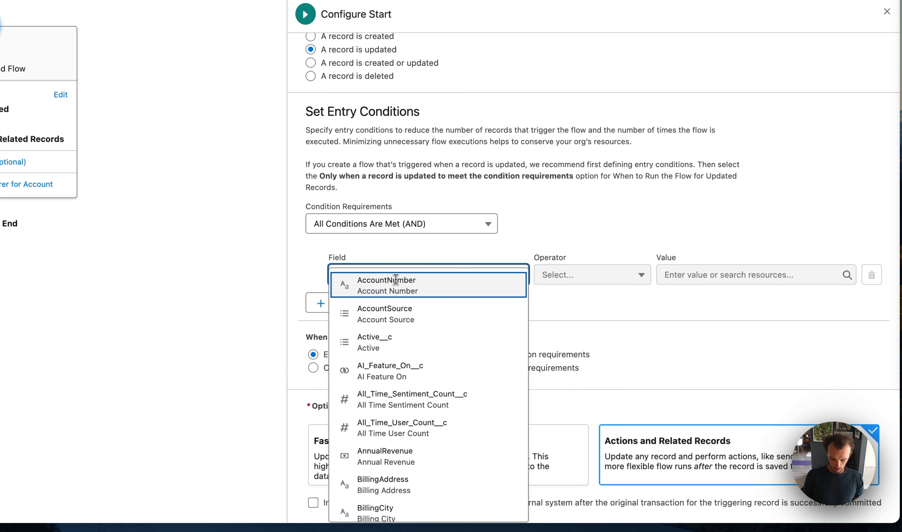
text(ai)
click(397, 291)
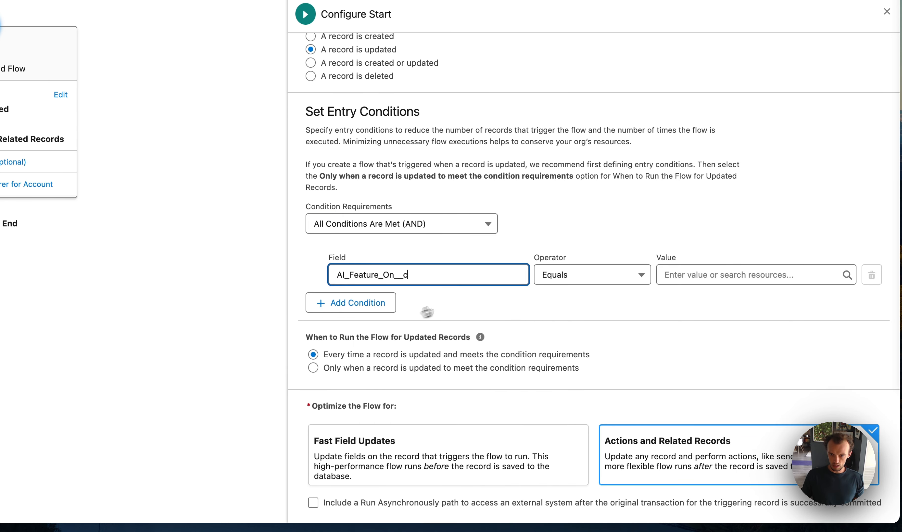
click(728, 271)
click(733, 356)
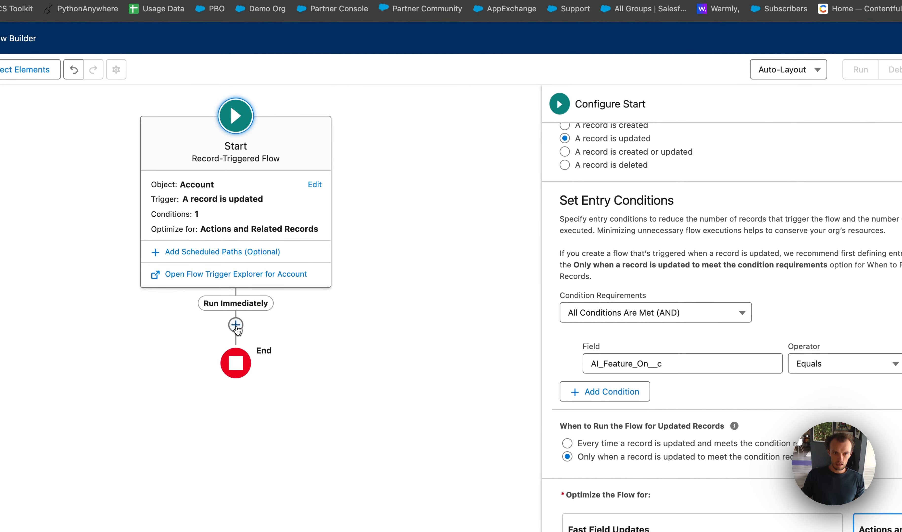
- Add a Create Records element to the Run Immediately path and name it createTask
click(236, 325)
text(create)
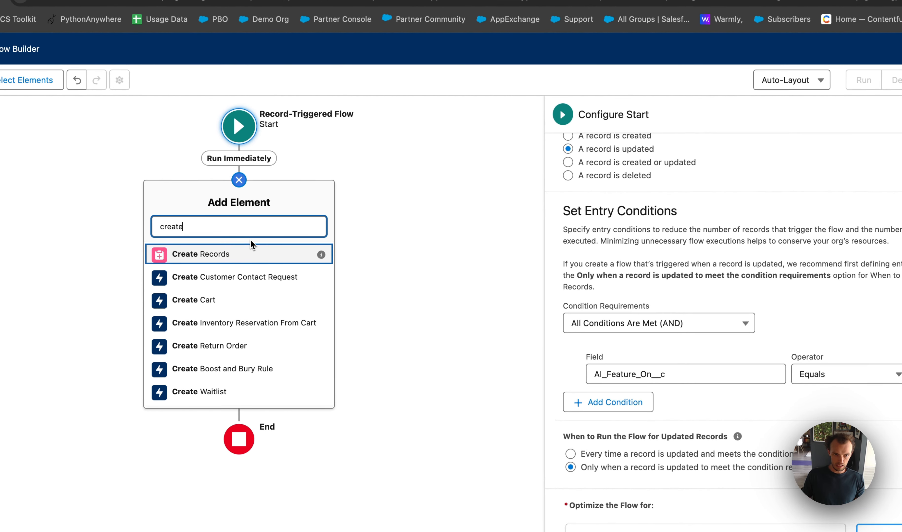
click(236, 263)
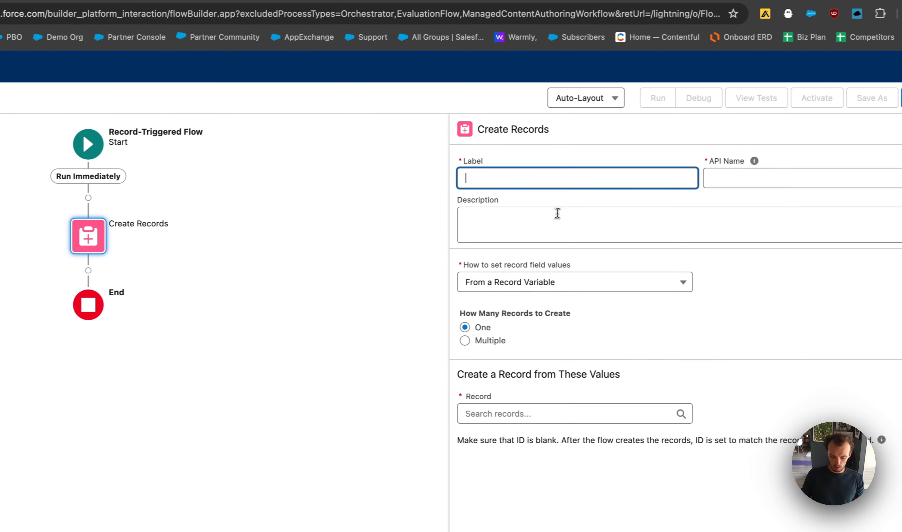
text(createTask)
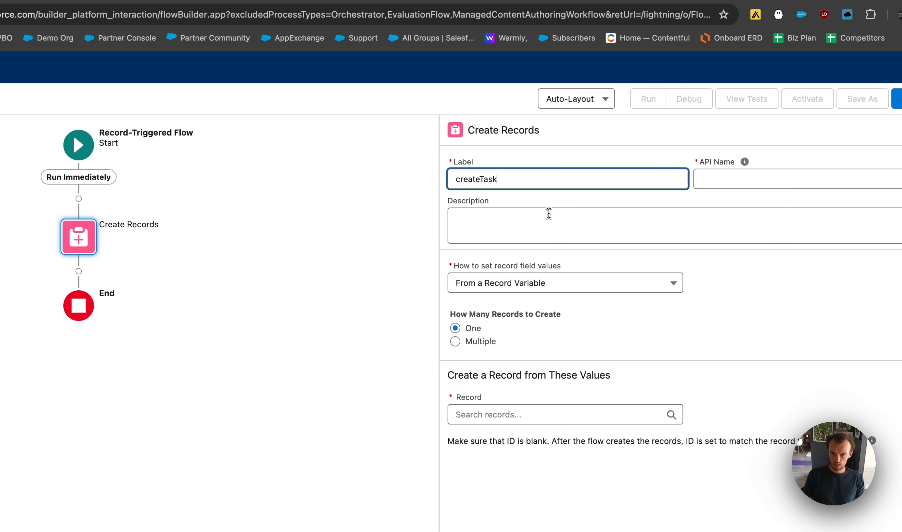
key(Tab)
click(615, 224)
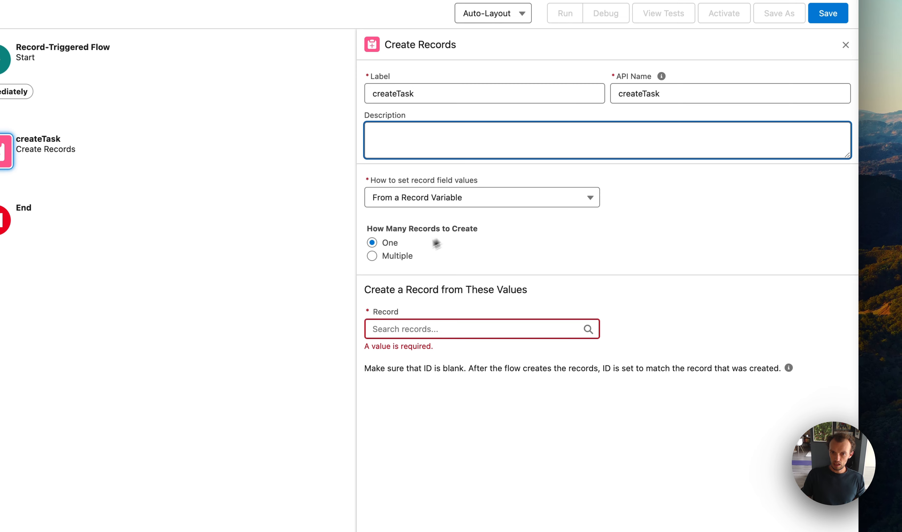
- Configure createTask to set its record field values manually and create a record of the Task object
click(421, 204)
click(418, 233)
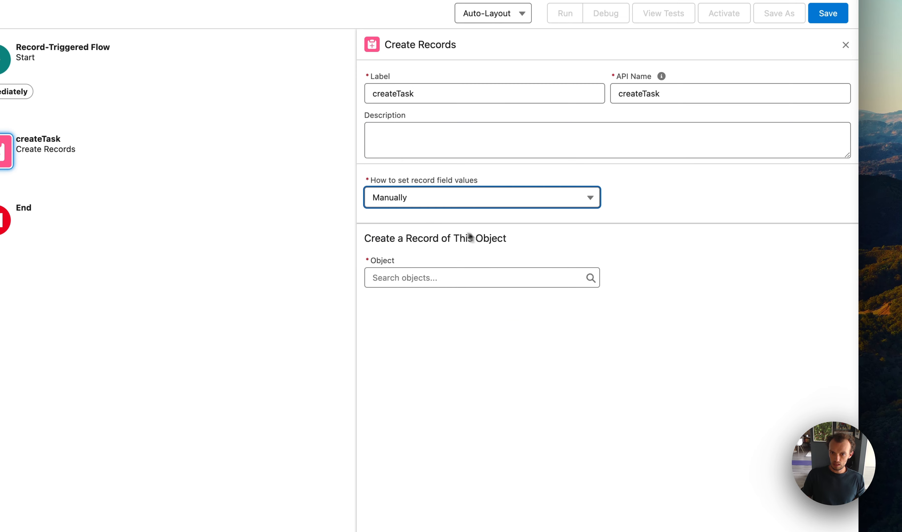
click(402, 272)
text(task)
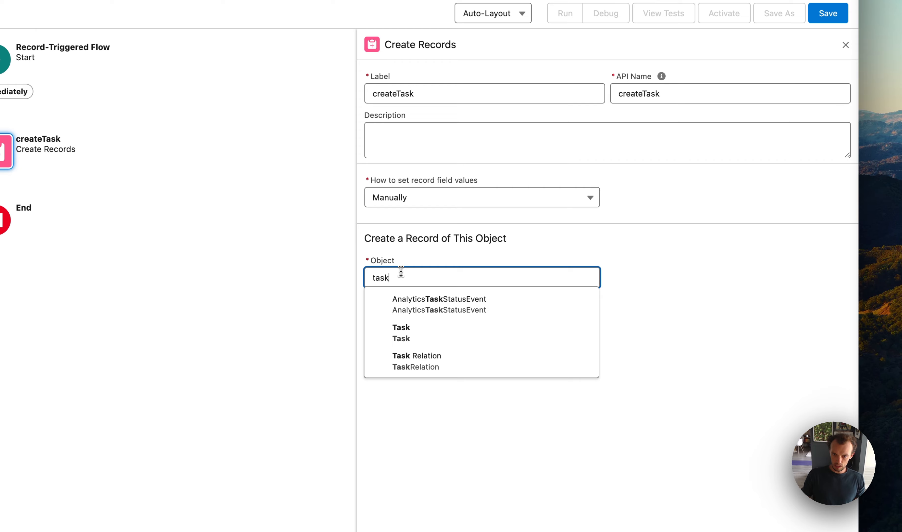
click(402, 334)
- Assign the triggering record's Account ID ($Record.Id) to the Task's WhatId field
click(445, 349)
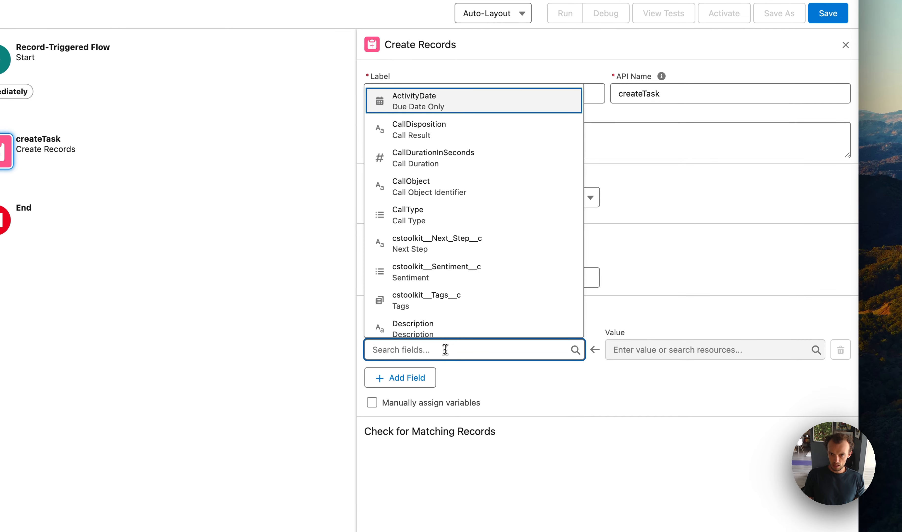
text(what)
click(483, 321)
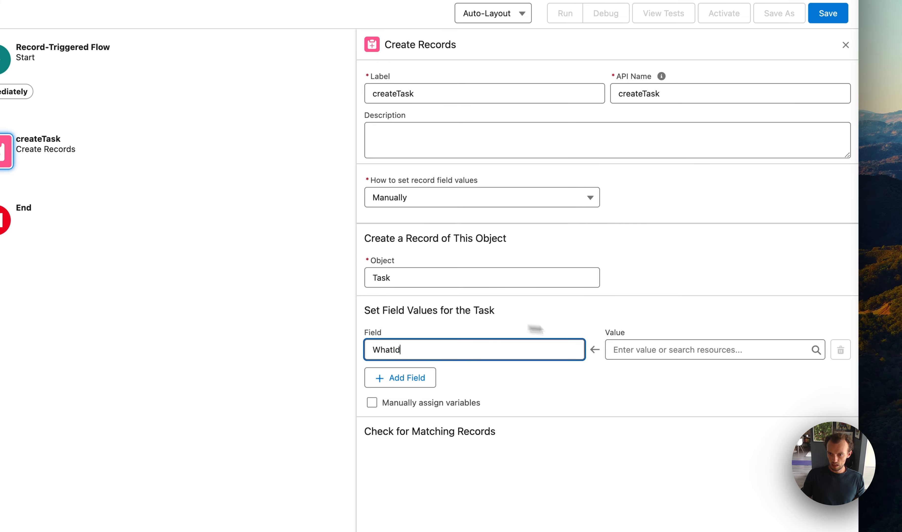
click(654, 349)
scroll(669, 300, down, 3)
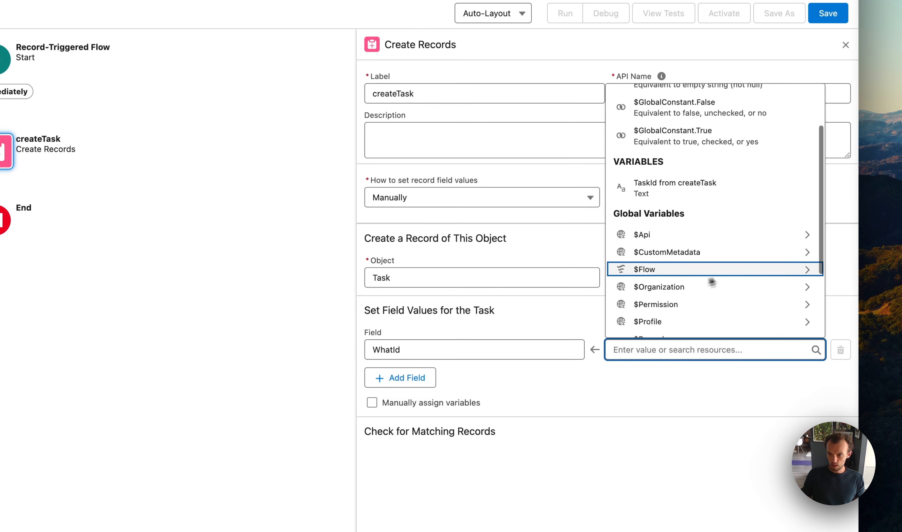
scroll(712, 282, down, 2)
click(707, 294)
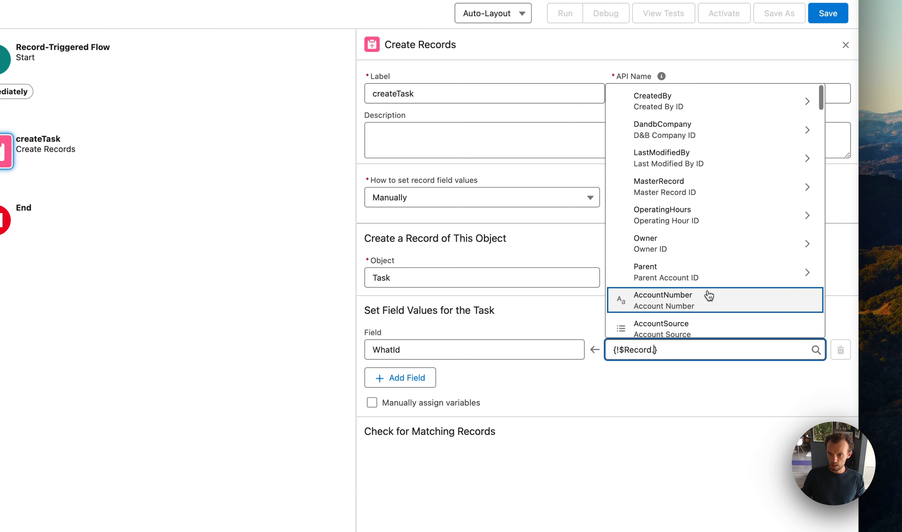
text(Id)
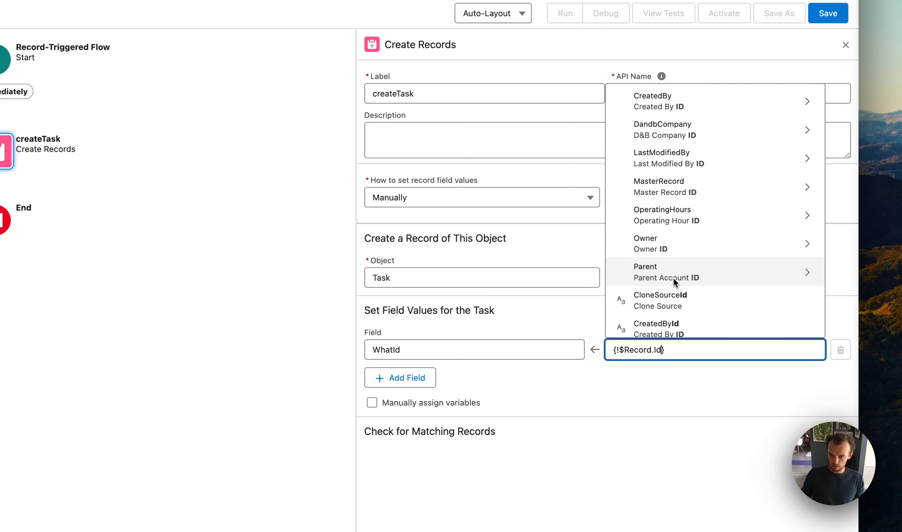
scroll(679, 255, down, 3)
click(679, 254)
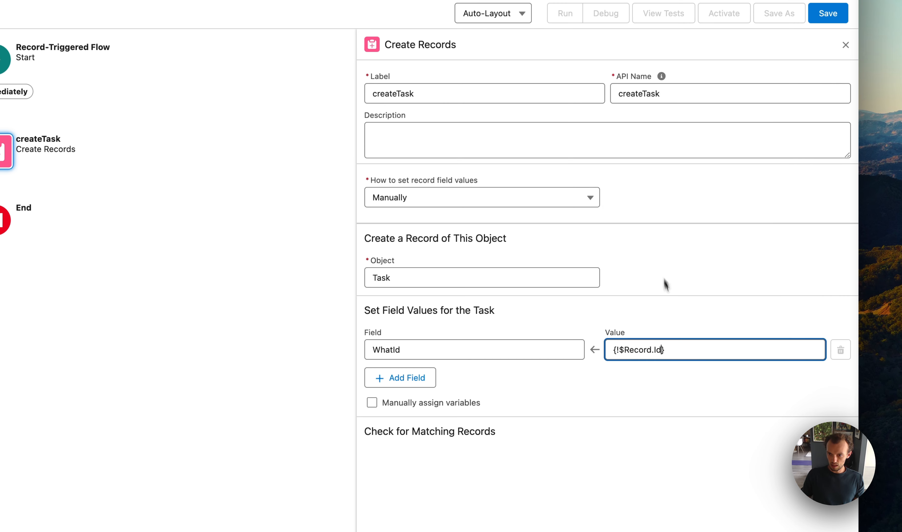
- Add the OwnerId field to the Task and assign it the triggering record's Owner ID ($Record.OwnerId)
click(399, 379)
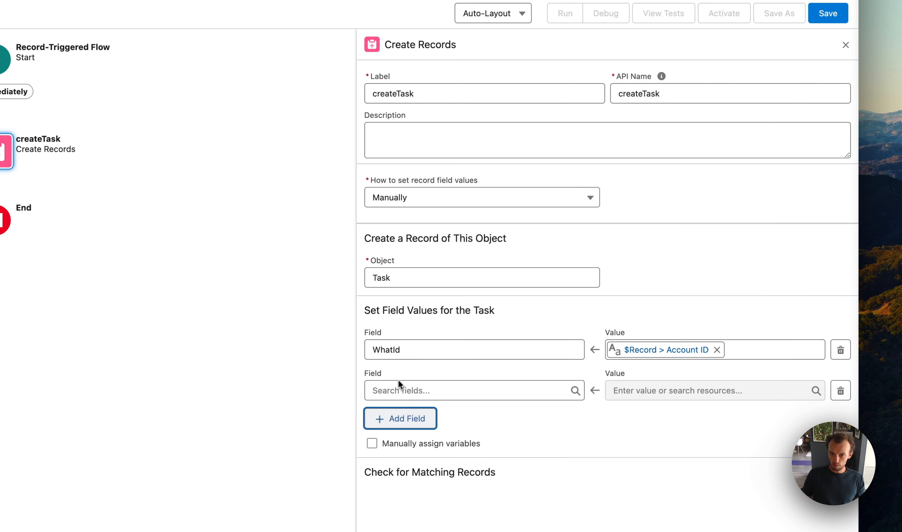
click(395, 395)
text(owner)
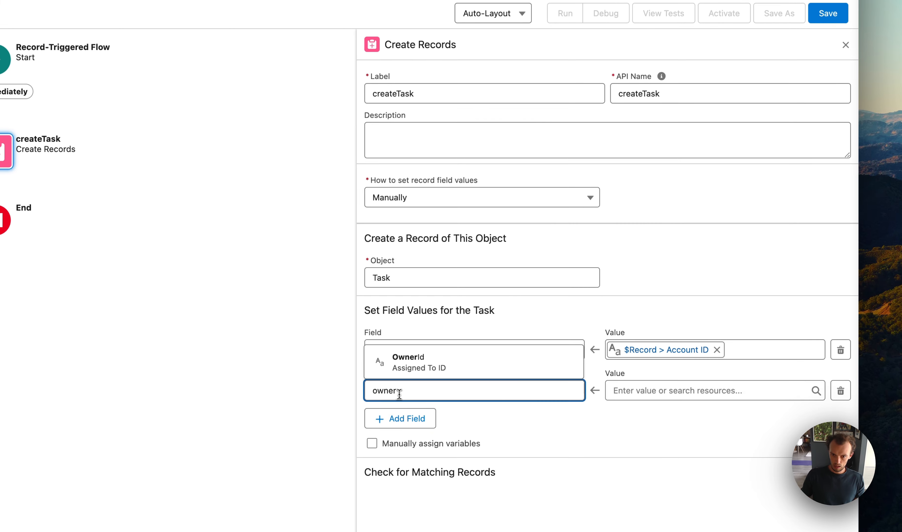
click(434, 362)
click(649, 396)
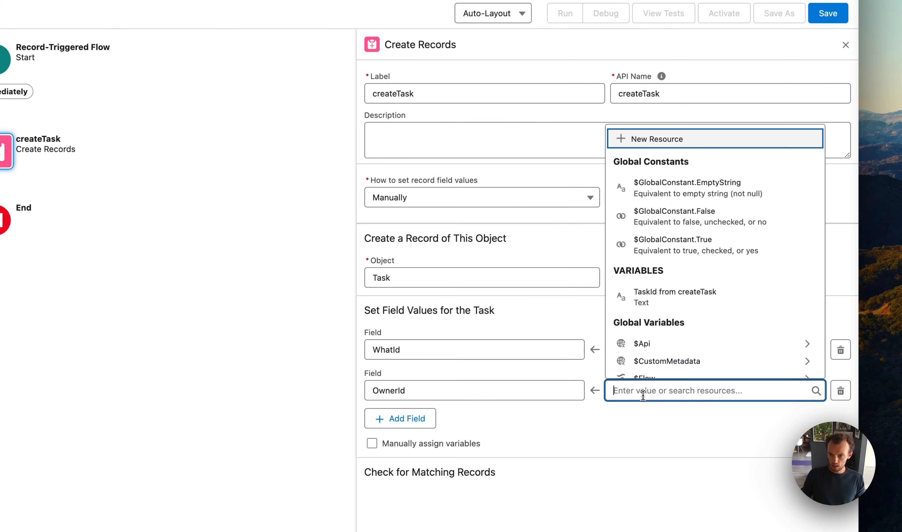
scroll(666, 340, down, 5)
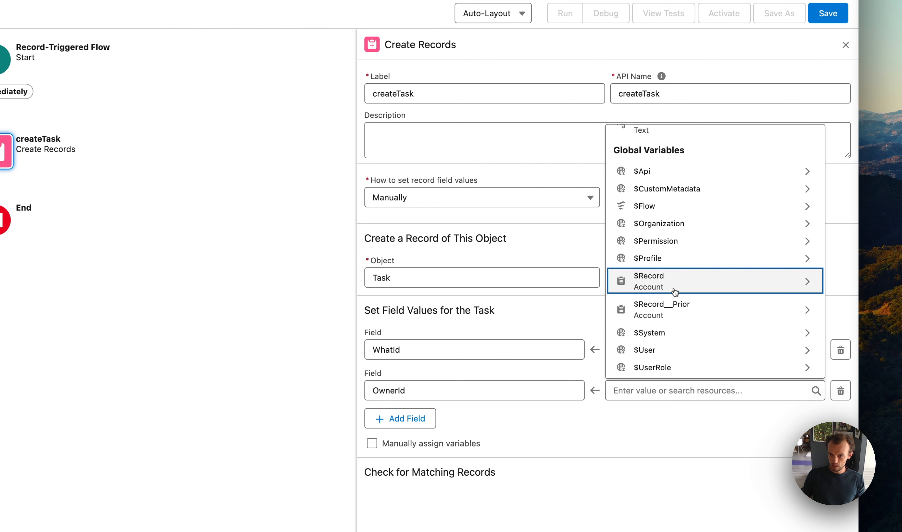
click(648, 282)
text(OwnerID)
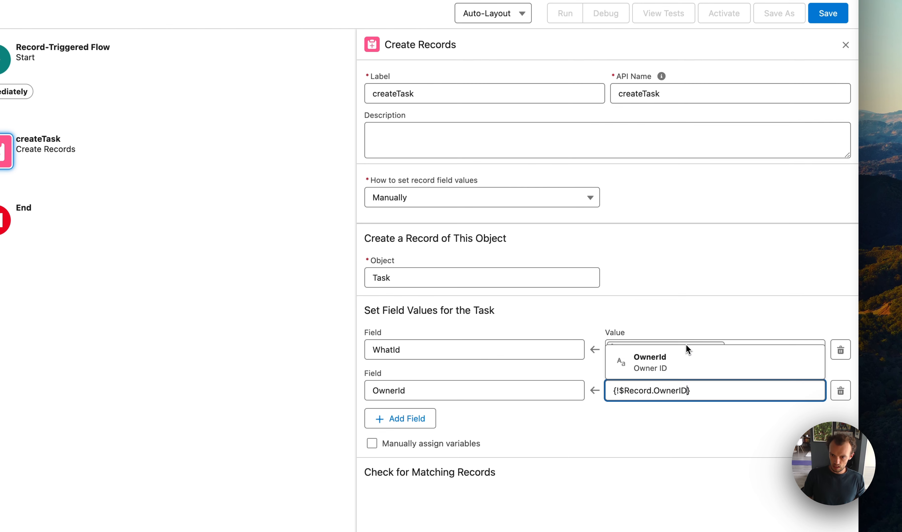
click(675, 351)
click(631, 437)
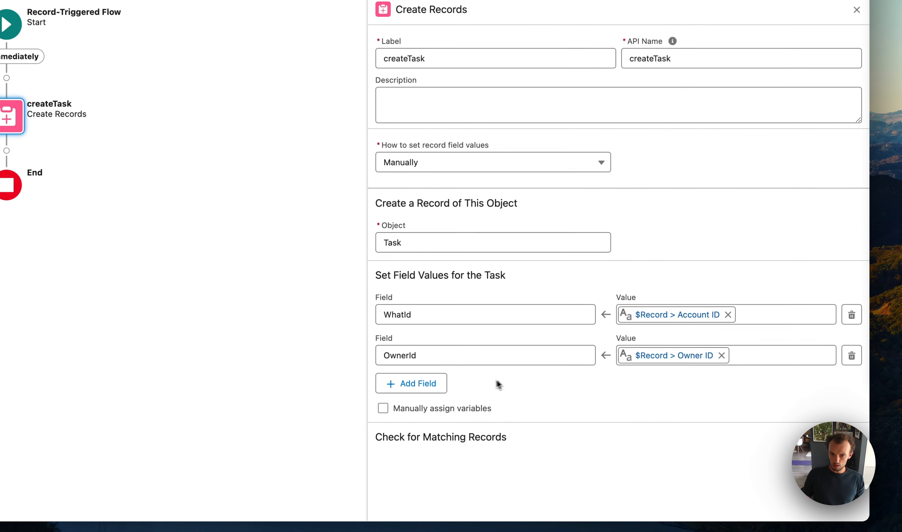
- Add the Subject field with the value "Email primary contact, ask what their goals are with the AI feature"
click(411, 387)
click(414, 395)
text(Subj)
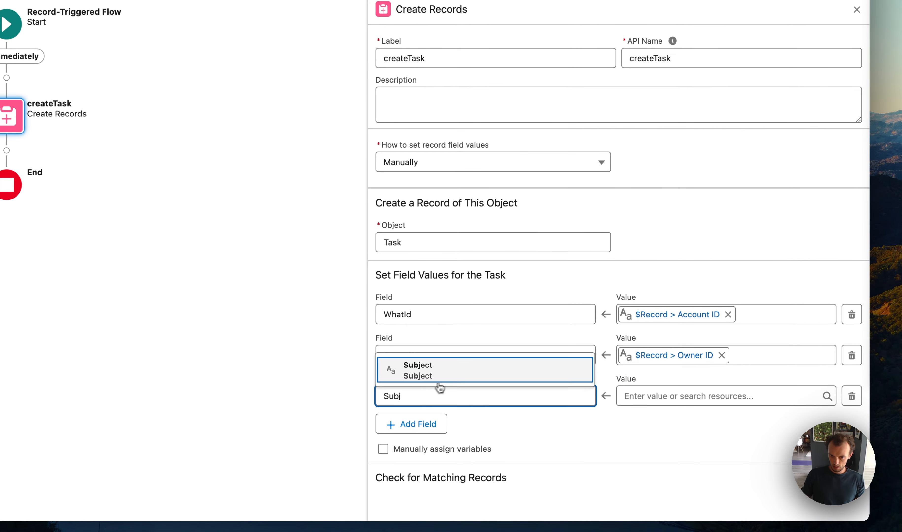
click(439, 376)
click(659, 396)
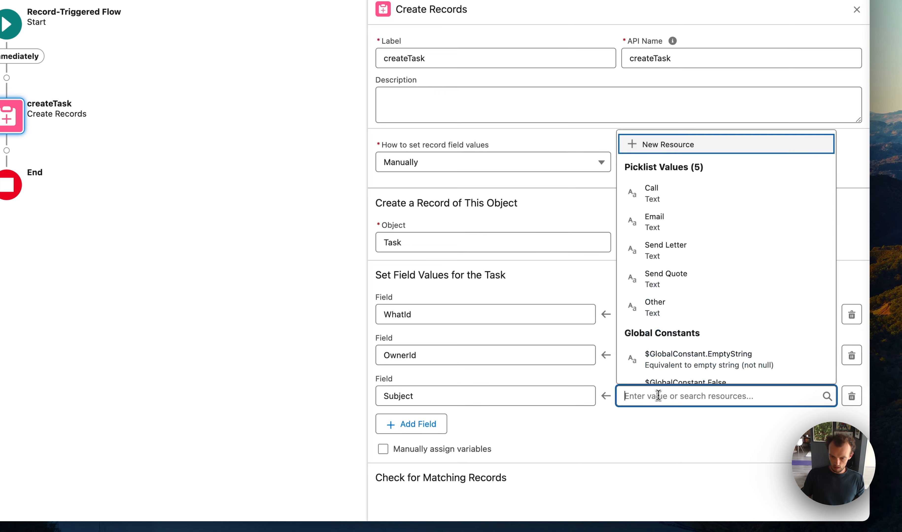
text(Email)
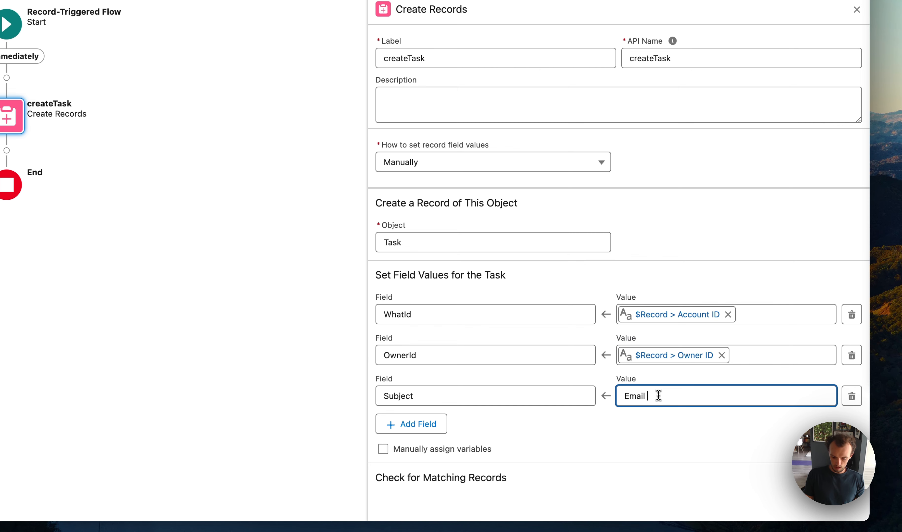
key(BackSpace)
text(,)
key(BackSpace)
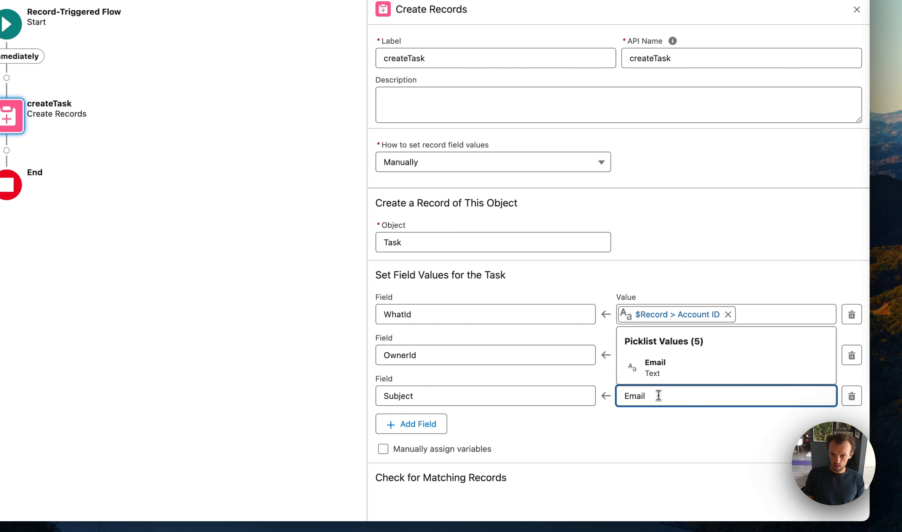
text(prin)
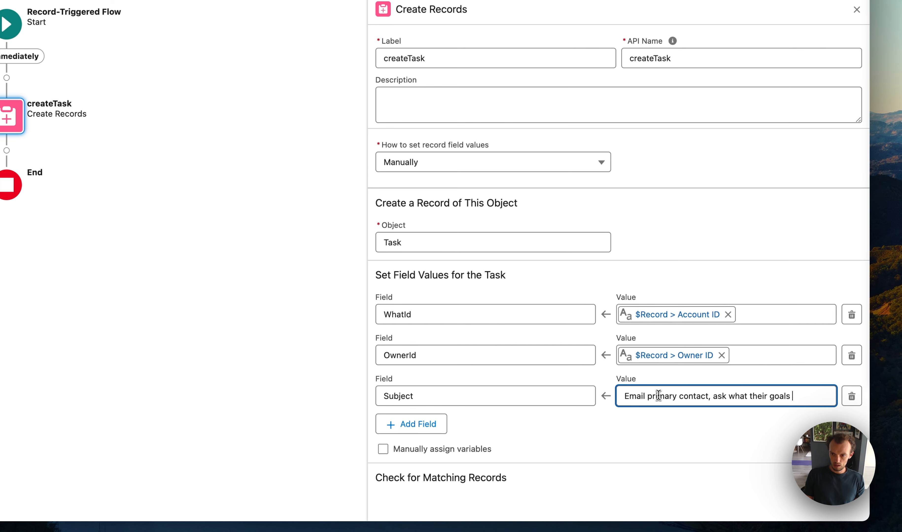
text(ary contact, ask what their goals are with the AI)
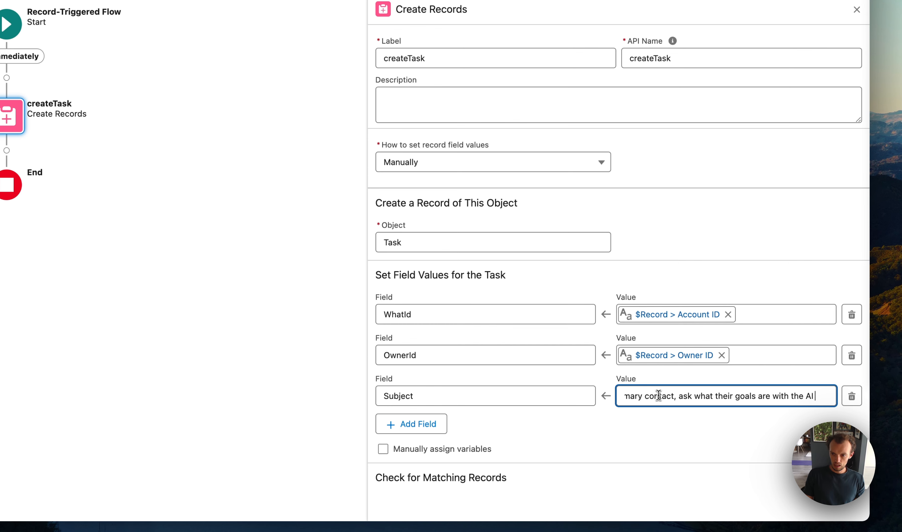
text( feature)
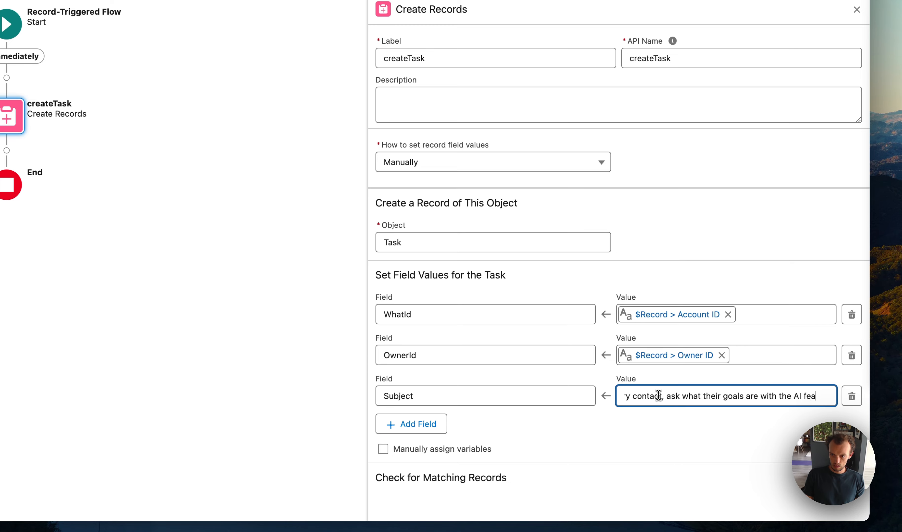
- Add the Description field with the value "This was created automatically, when they turned on the AI Featue"
click(417, 424)
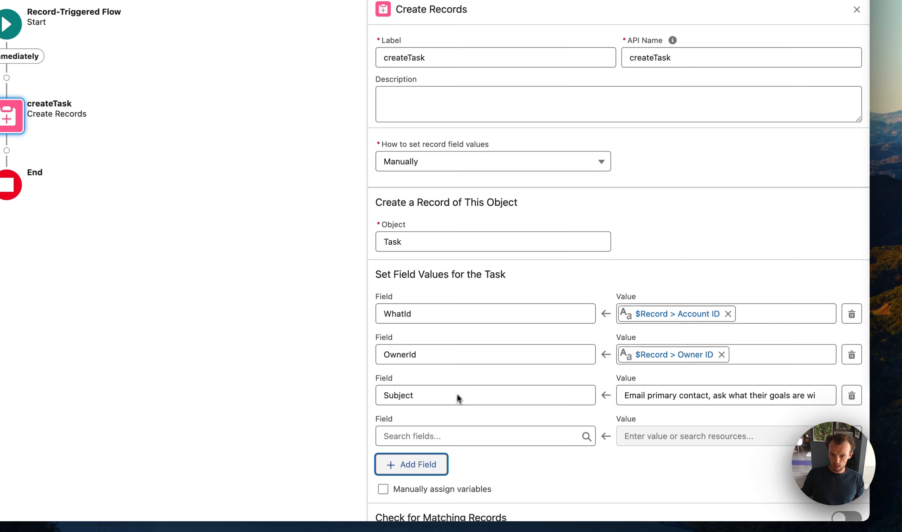
click(429, 424)
text(Des)
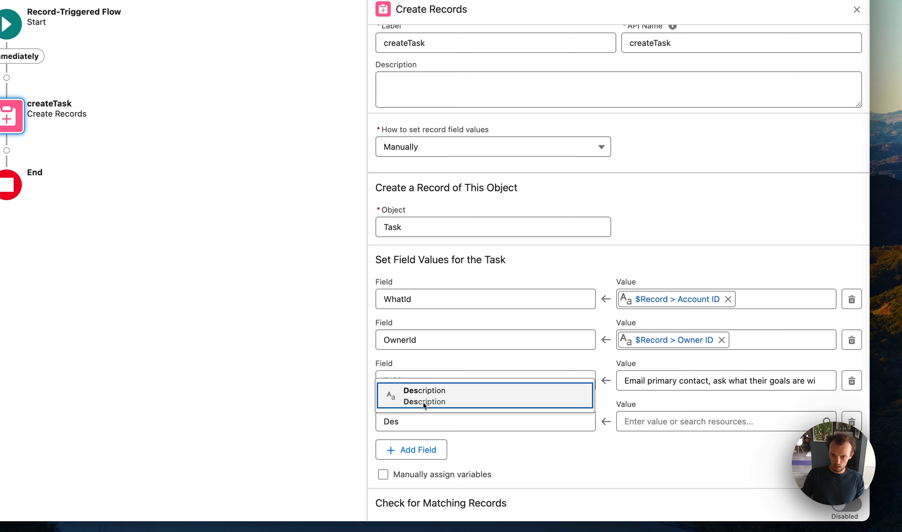
click(442, 396)
click(643, 420)
text(This)
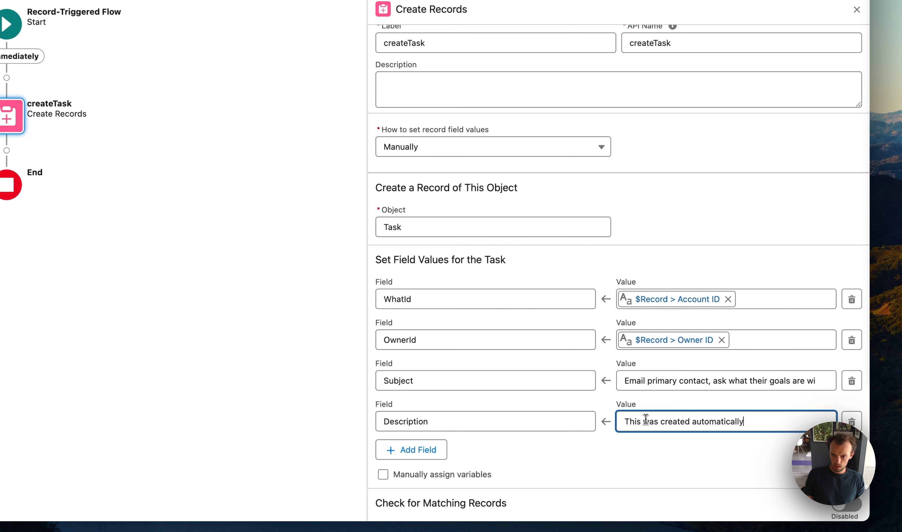
text(was created automatically, when they tu)
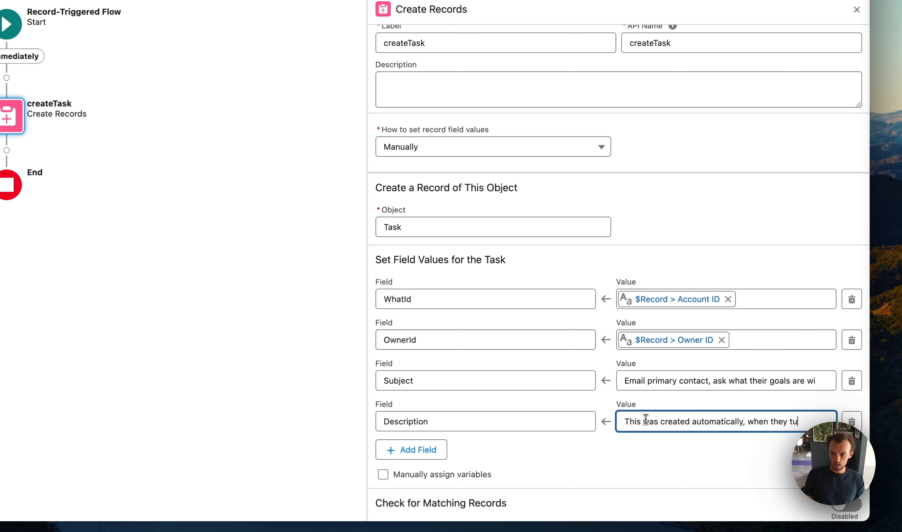
text(rned on the AI Fe)
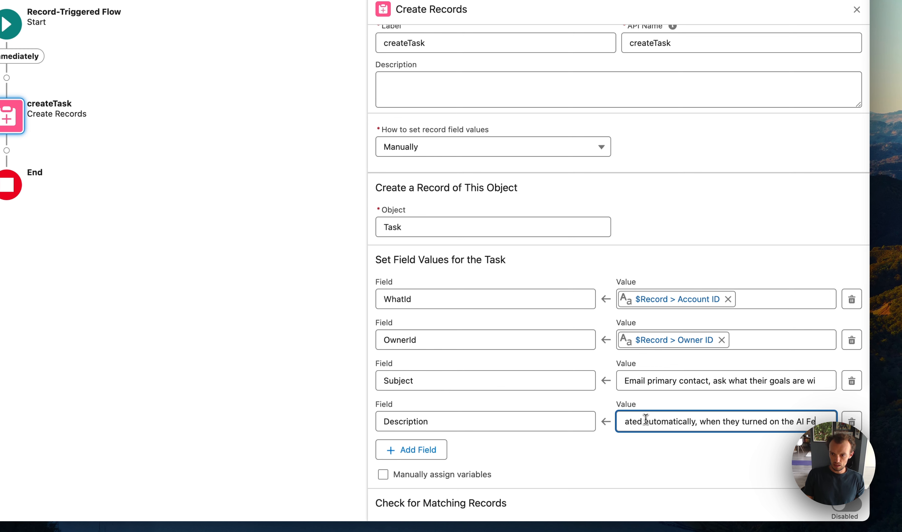
text(atue)
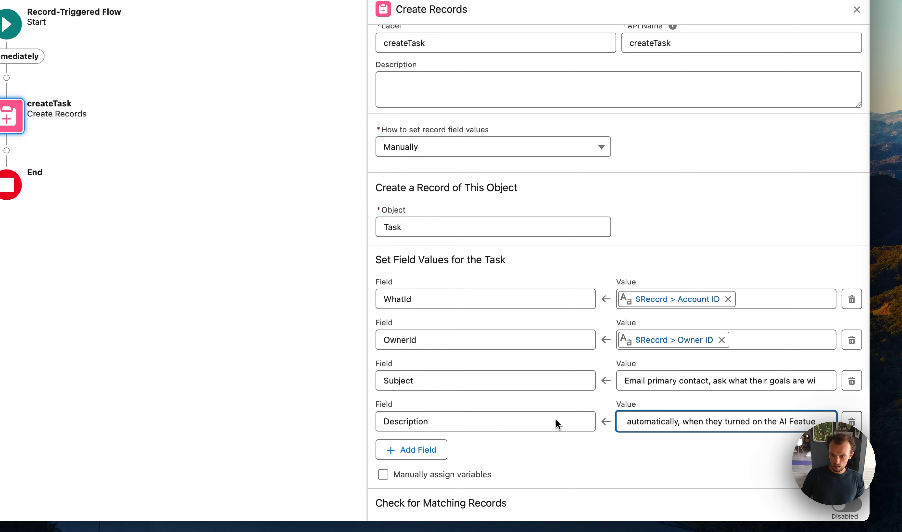
- Add the Priority field to the Task's field values and set it to Normal
click(419, 453)
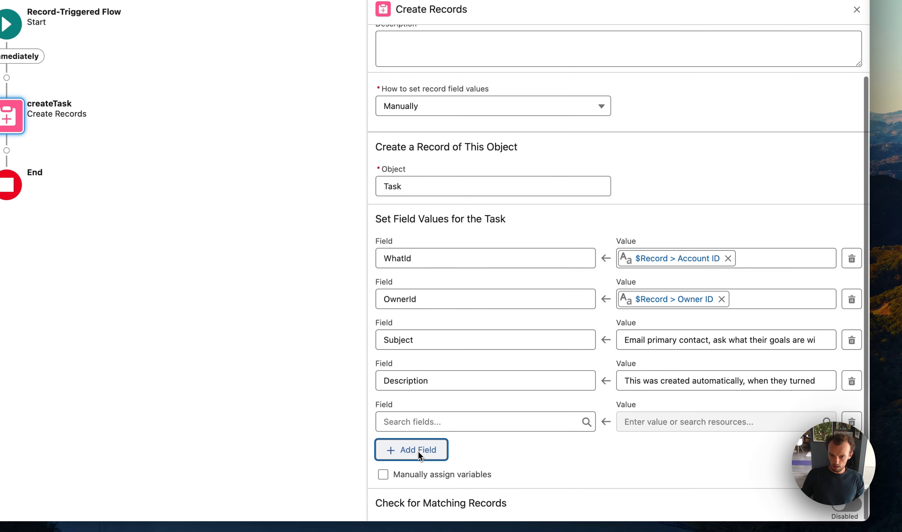
click(438, 422)
text(prior)
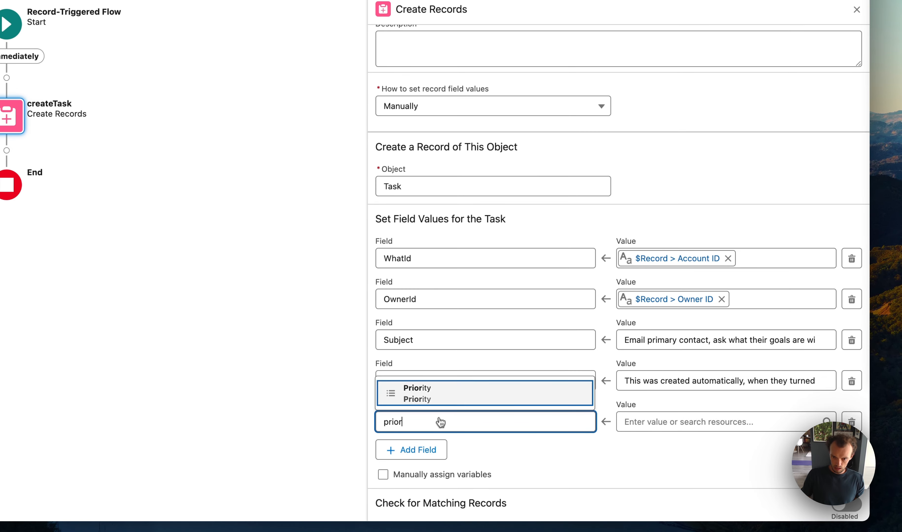
click(477, 393)
click(667, 422)
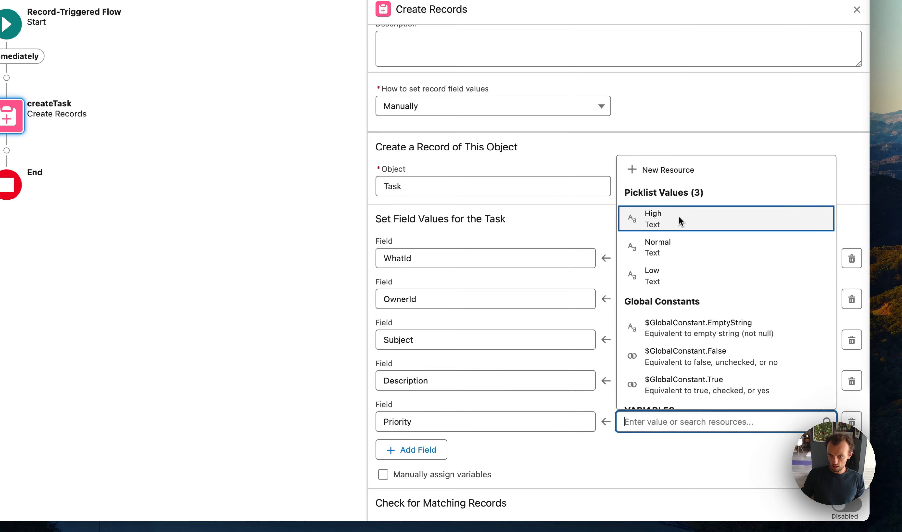
click(665, 248)
- Add the Status field to the Task's field values and set it to Not Started
click(426, 453)
click(425, 426)
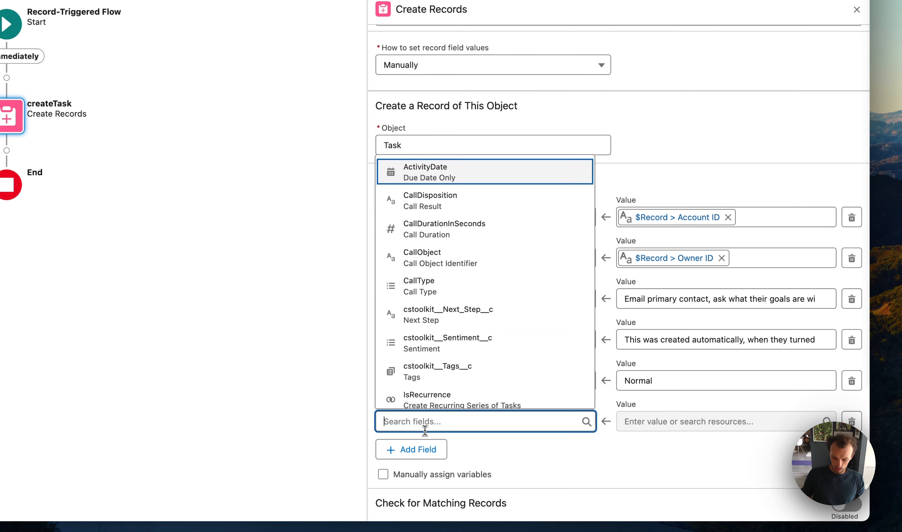
text(statu)
click(457, 397)
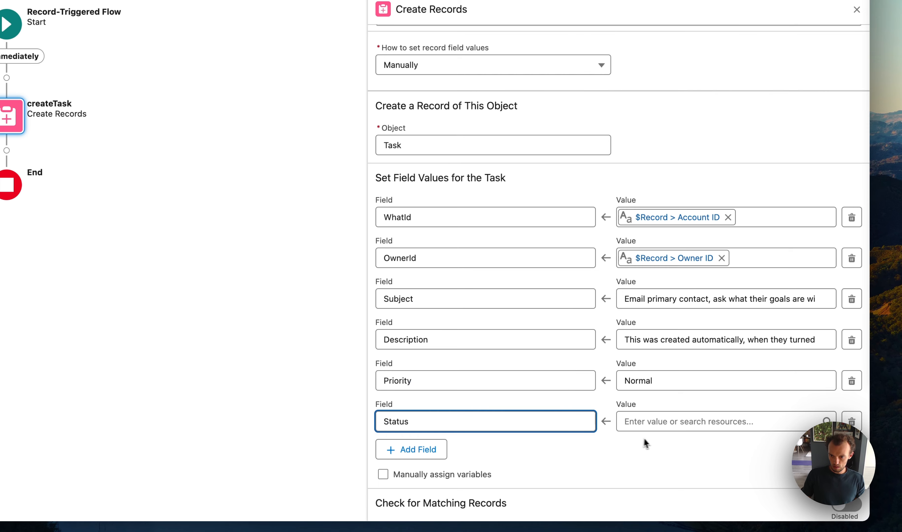
click(660, 428)
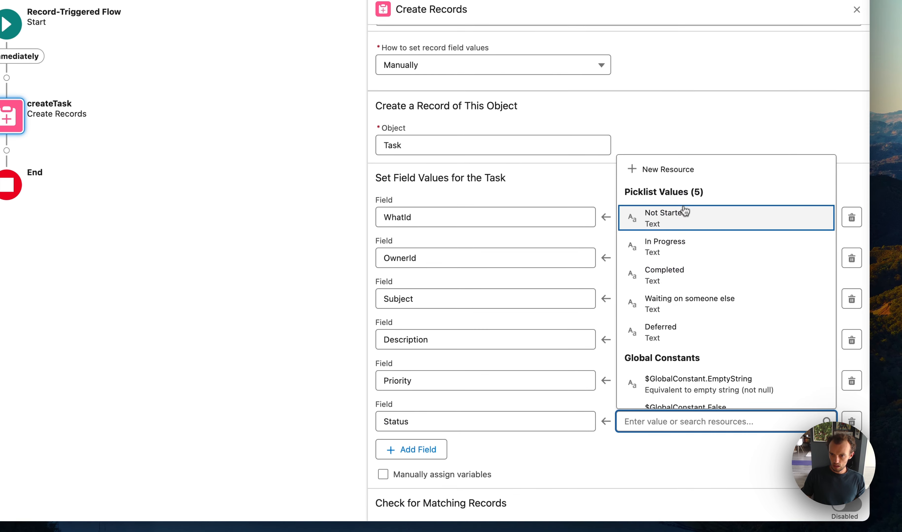
click(679, 224)
- Add the ActivityDate (Due Date Only) field to the Task's field values
click(420, 449)
click(426, 421)
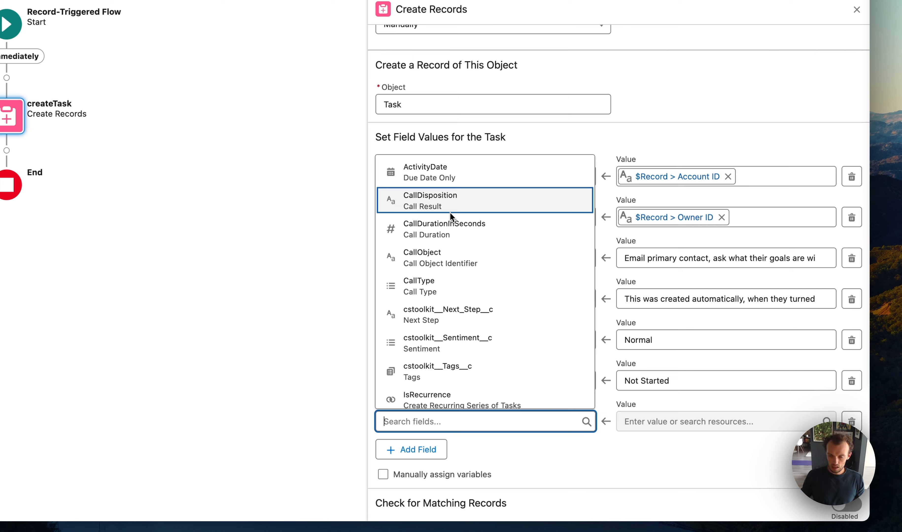
scroll(443, 302, down, 1)
scroll(444, 303, down, 6)
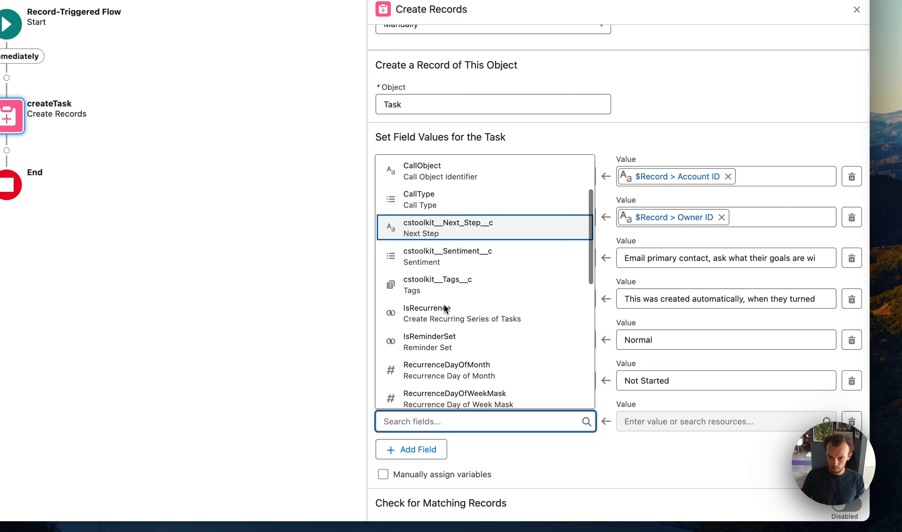
scroll(444, 304, down, 6)
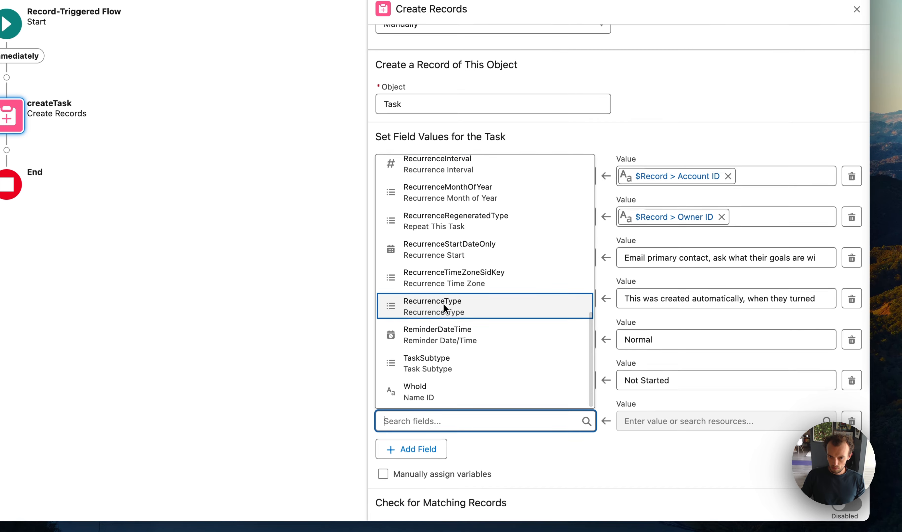
scroll(435, 366, up, 15)
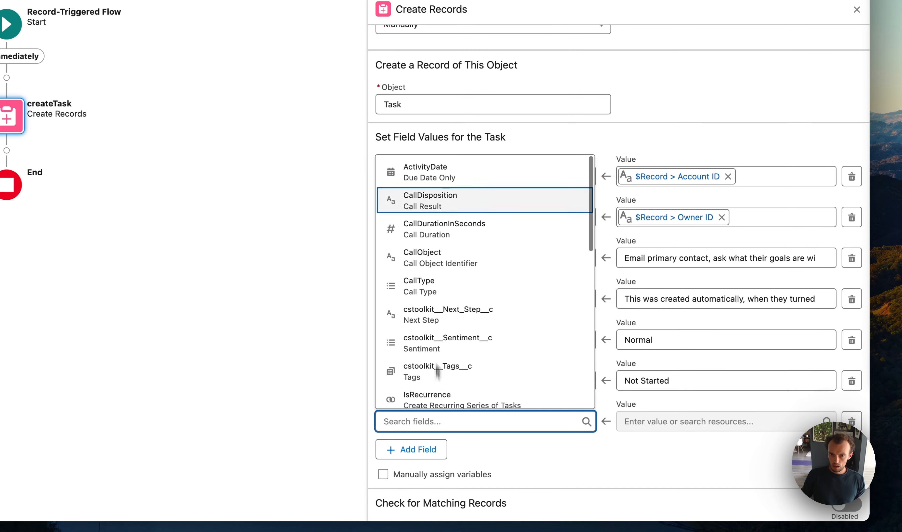
click(420, 166)
- Start a new resource of type Formula for the Task's ActivityDate value
click(646, 432)
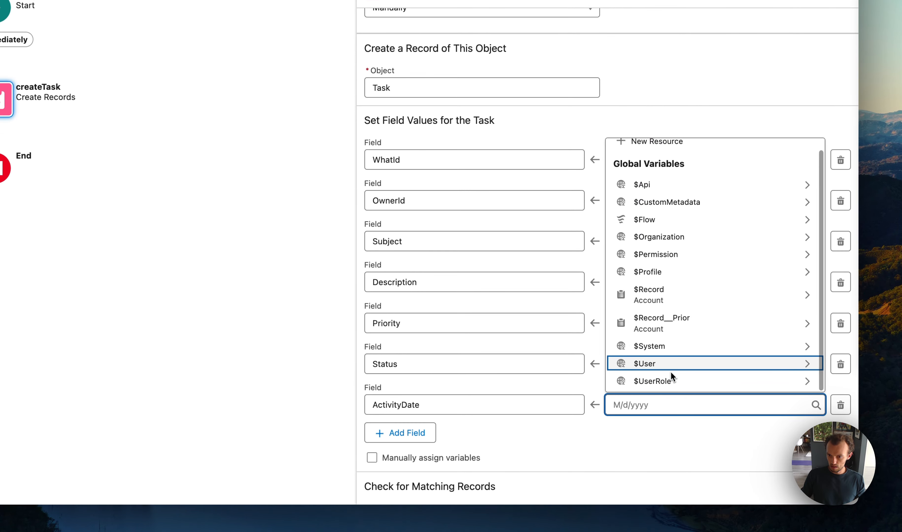
scroll(695, 205, up, 1)
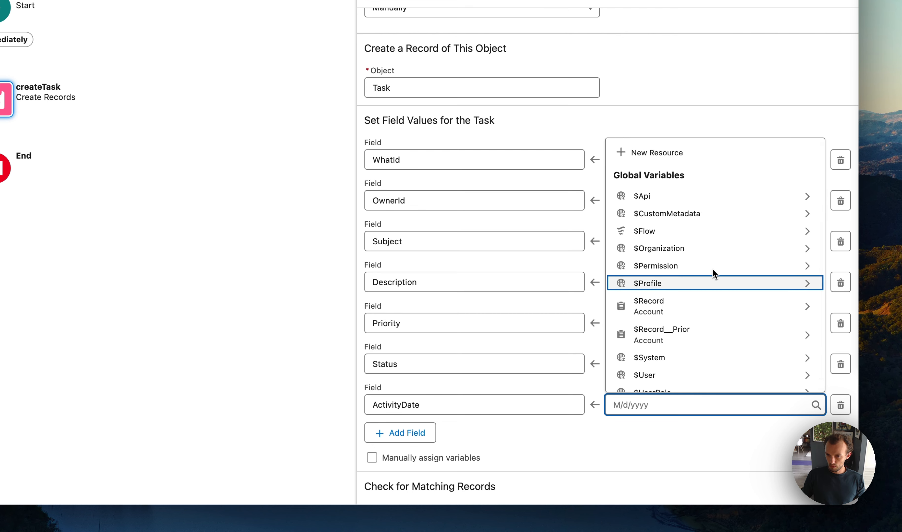
scroll(662, 283, down, 1)
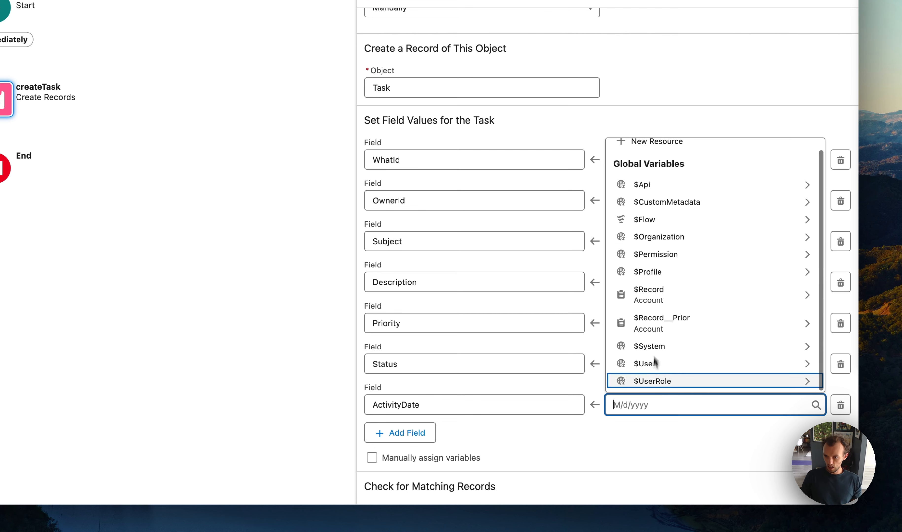
click(657, 442)
click(635, 405)
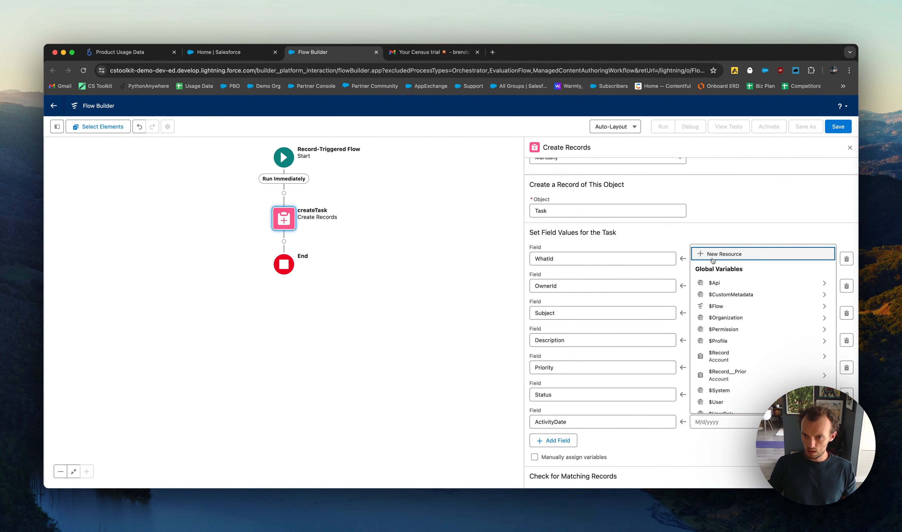
click(720, 254)
click(308, 261)
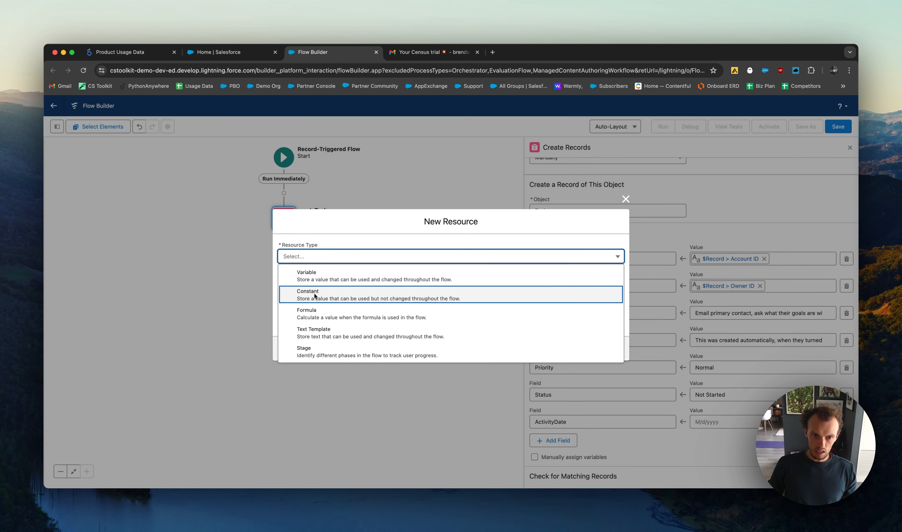
click(314, 313)
- Set the formula resource's data type to Date and its API name to OneWeekFromNow
click(317, 297)
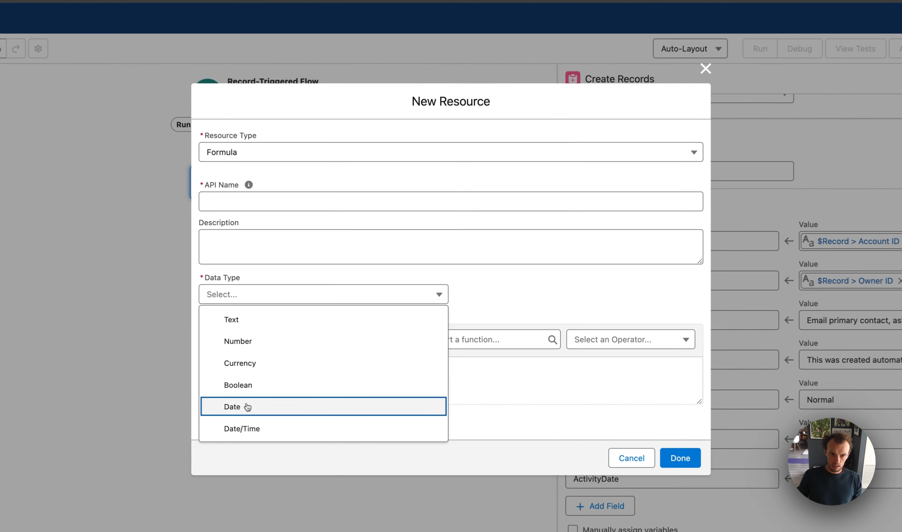
click(303, 373)
click(305, 233)
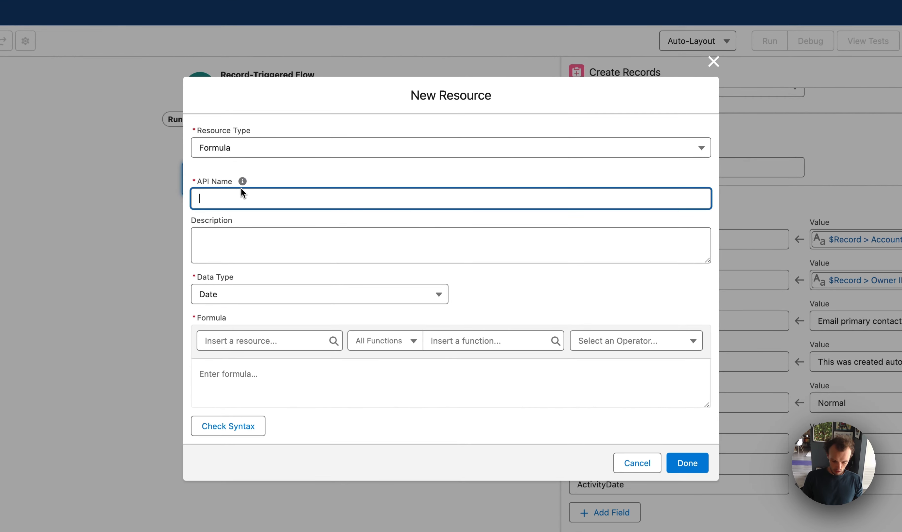
text(On)
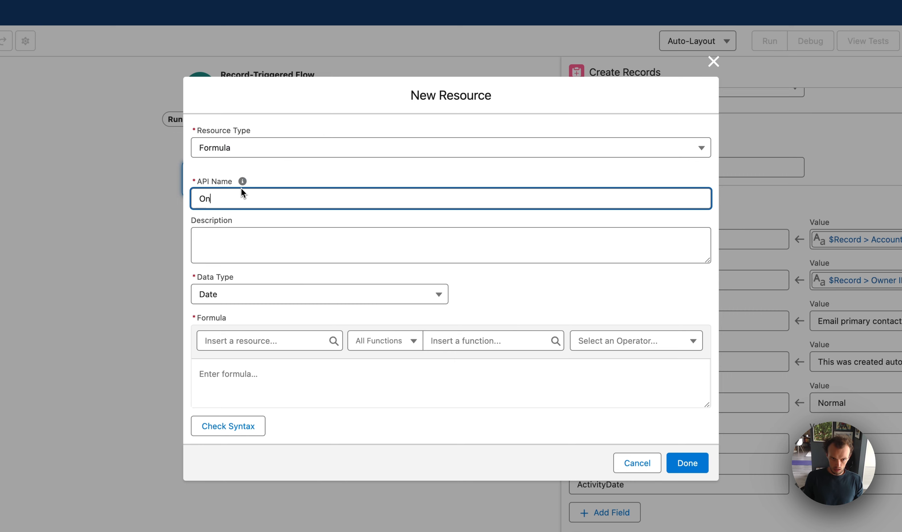
text(eWeekFromNow)
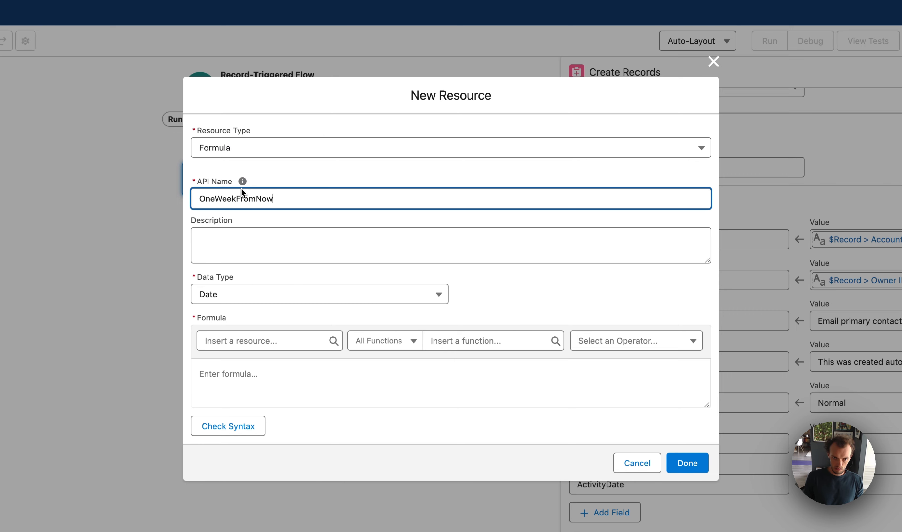
- Enter the TODAY() function as the resource's formula, removing the duplicated TODAY text
click(243, 341)
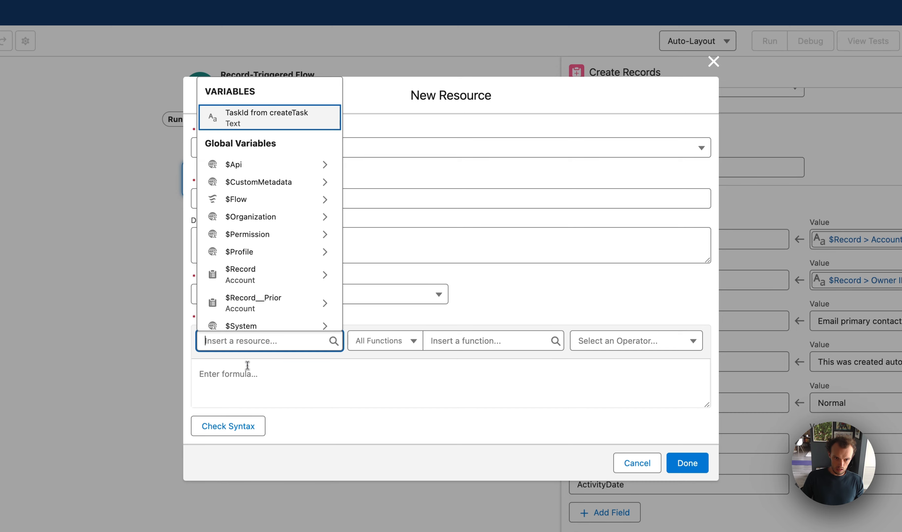
click(247, 374)
text(TODAY)
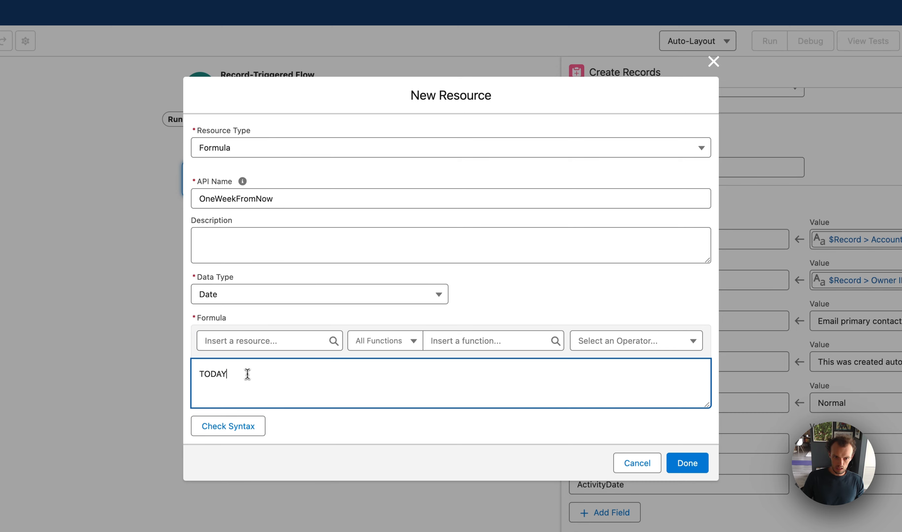
click(609, 341)
click(532, 337)
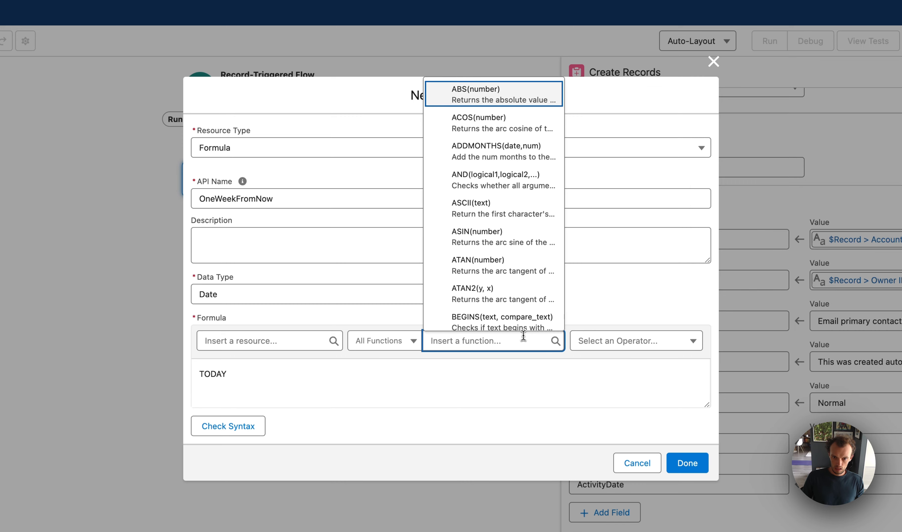
text(to)
click(491, 318)
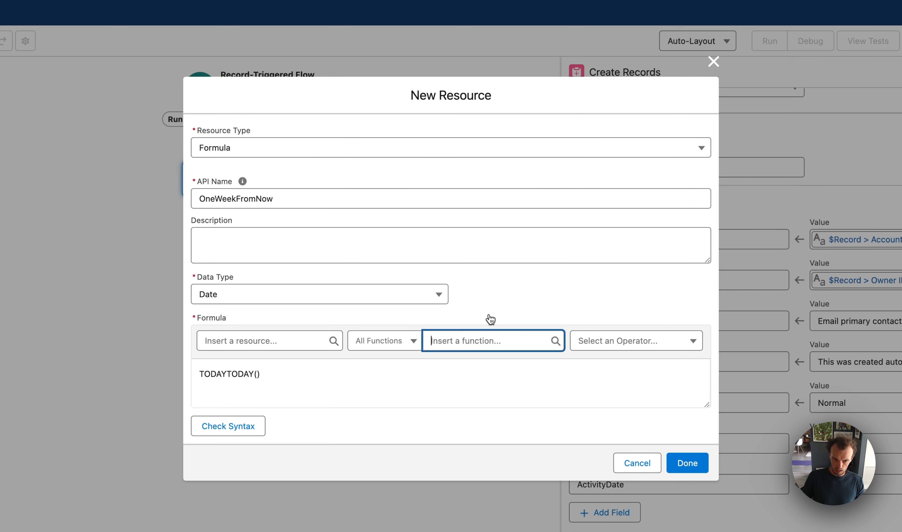
click(231, 374)
key(BackSpace)
key(BackSpace)
key(BackSpace)
key(BackSpace)
key(BackSpace)
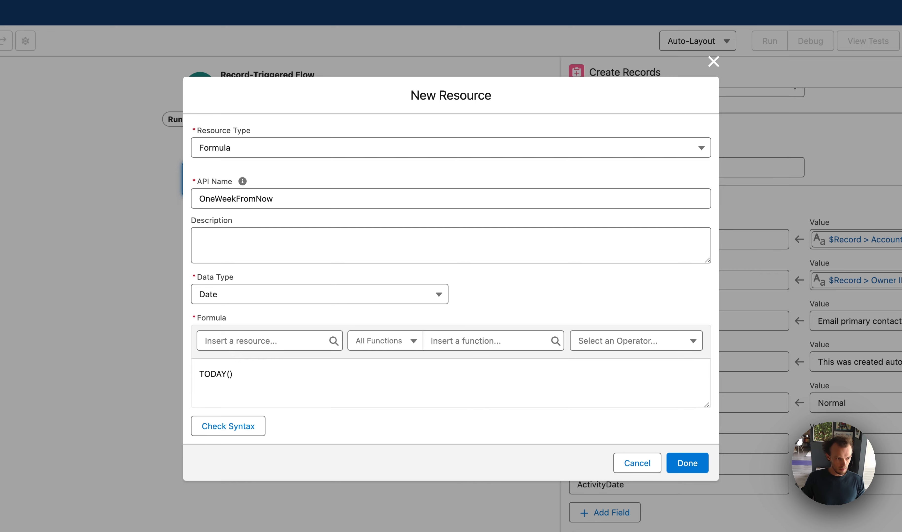
- Complete the formula as TODAY() + 7, check its syntax and finish the resource
click(245, 379)
text(+ 7)
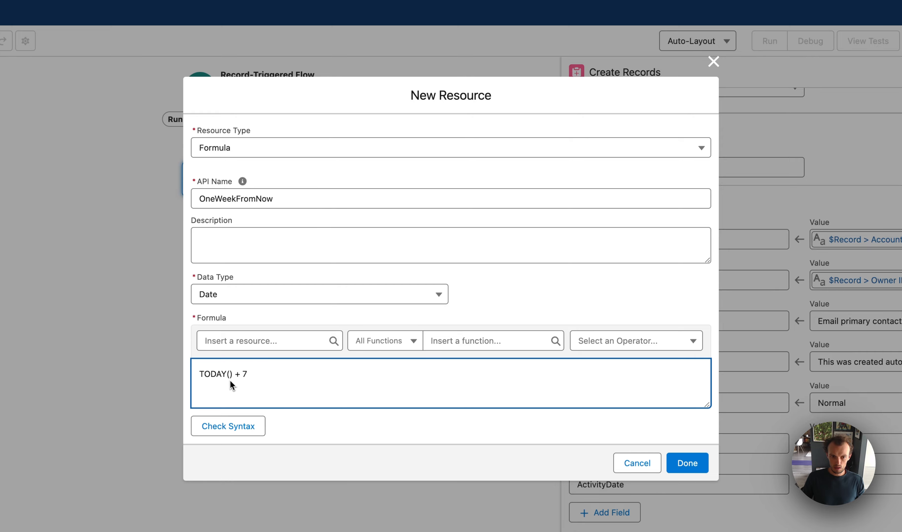
click(228, 427)
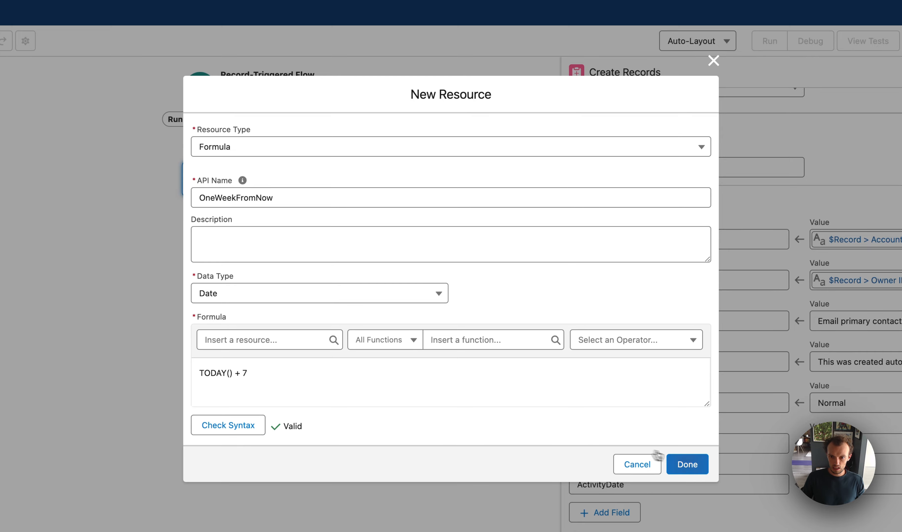
click(687, 465)
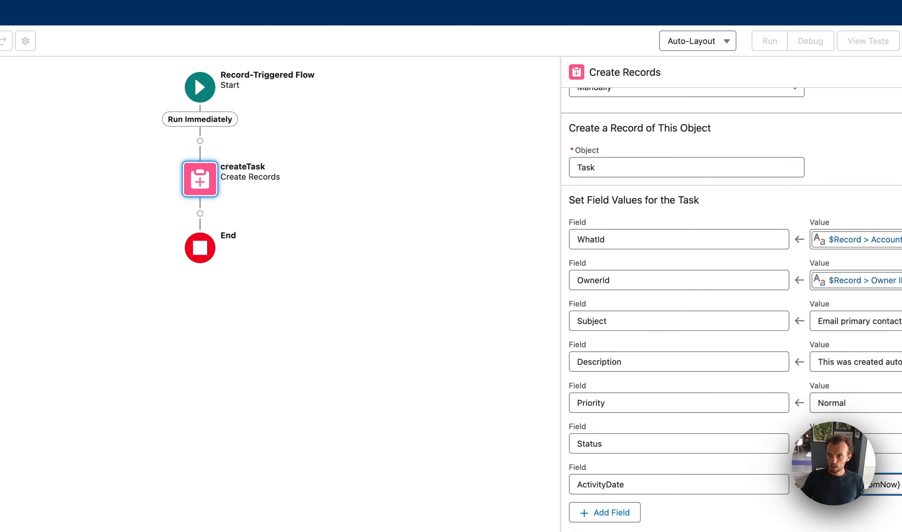
- Save the flow with the label createTaskWhenAITurnedOn and activate it
click(901, 41)
click(308, 251)
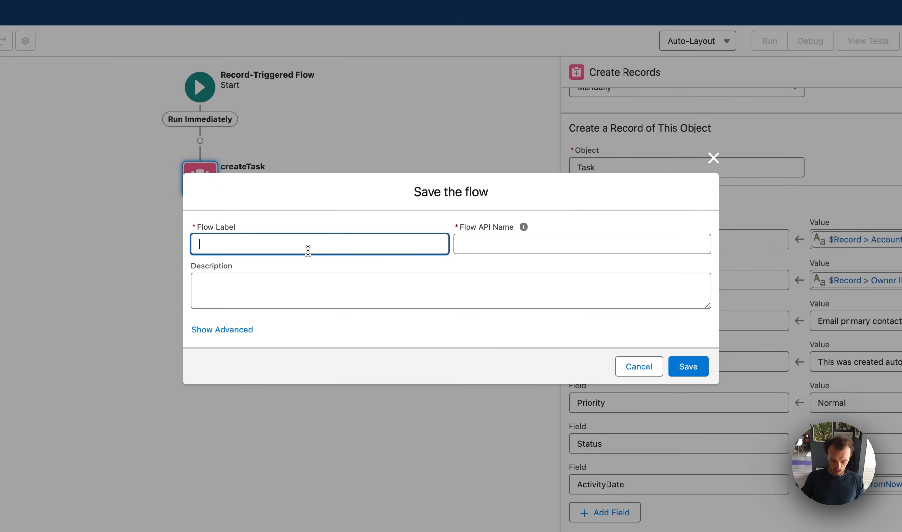
text(create)
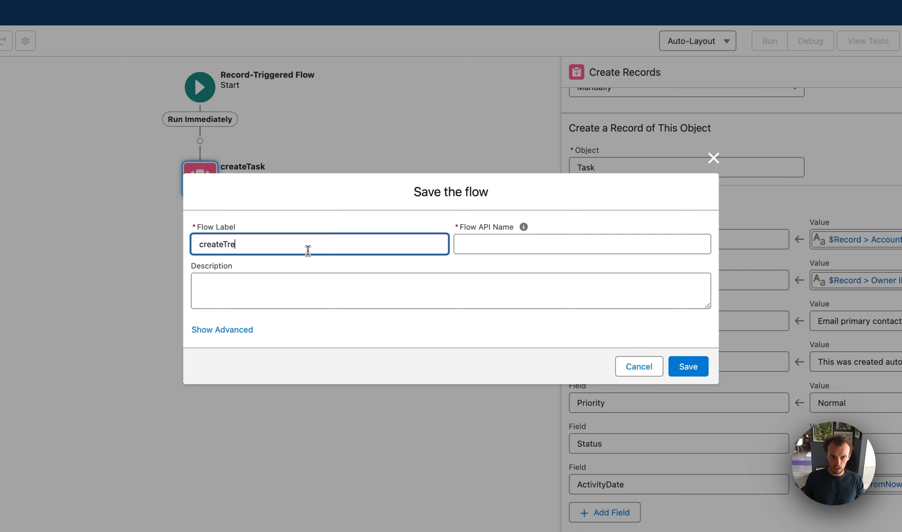
text(TaskWhenAITurnedOn)
key(Tab)
click(692, 368)
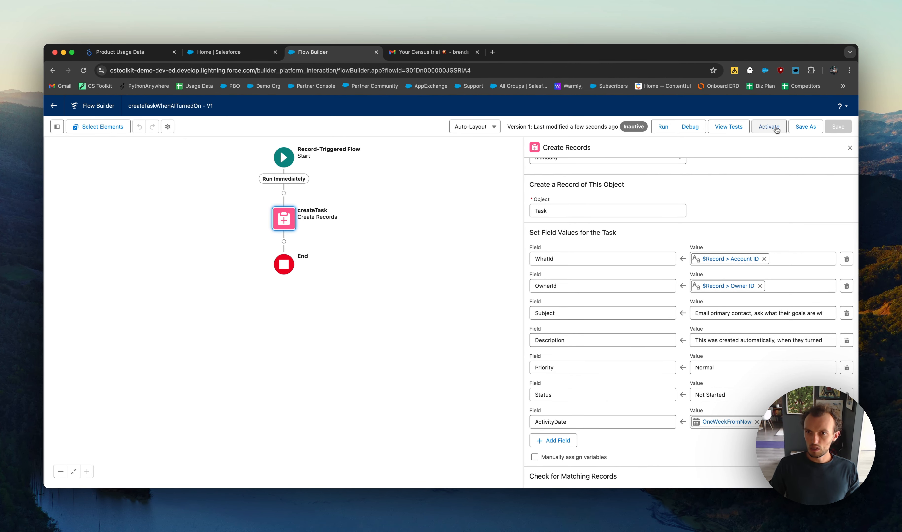
click(775, 129)
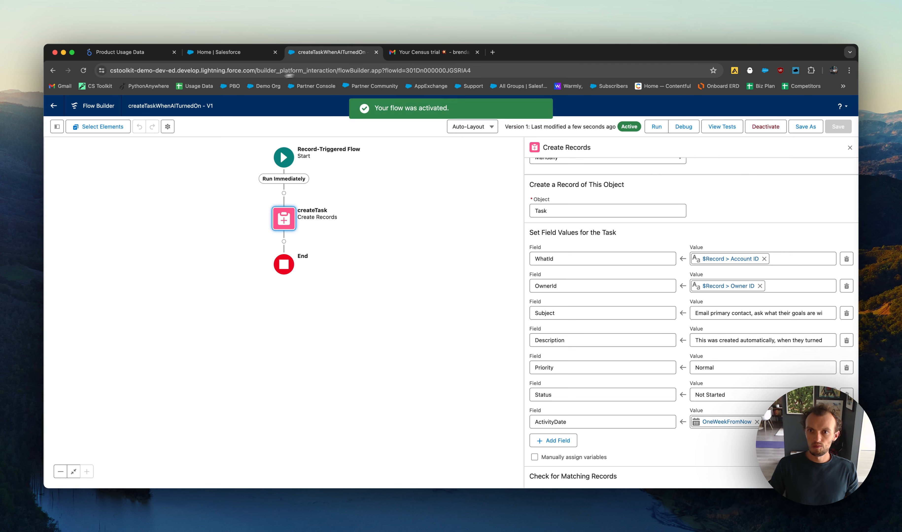
- Return to the Salesforce home page, launch the Gauge app and open the AlphaTech account from the Gauge Report
key(ctrl+shift+Tab)
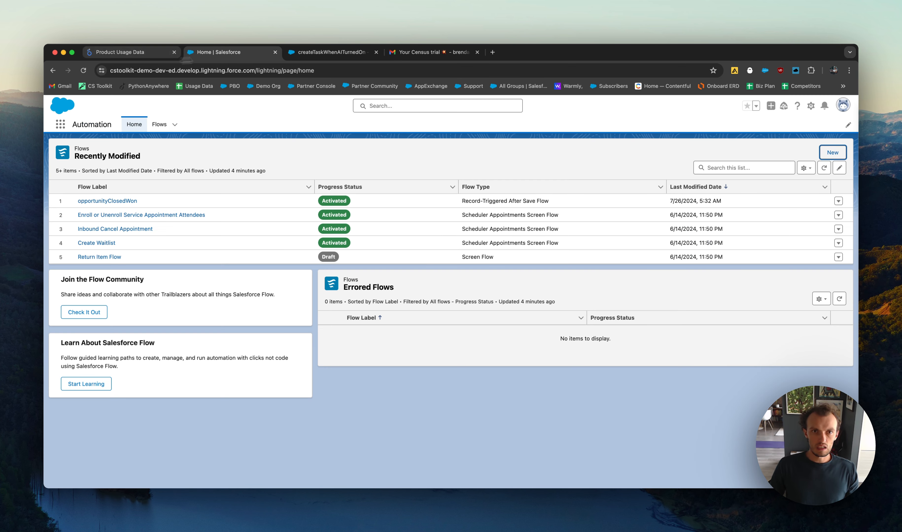
click(61, 125)
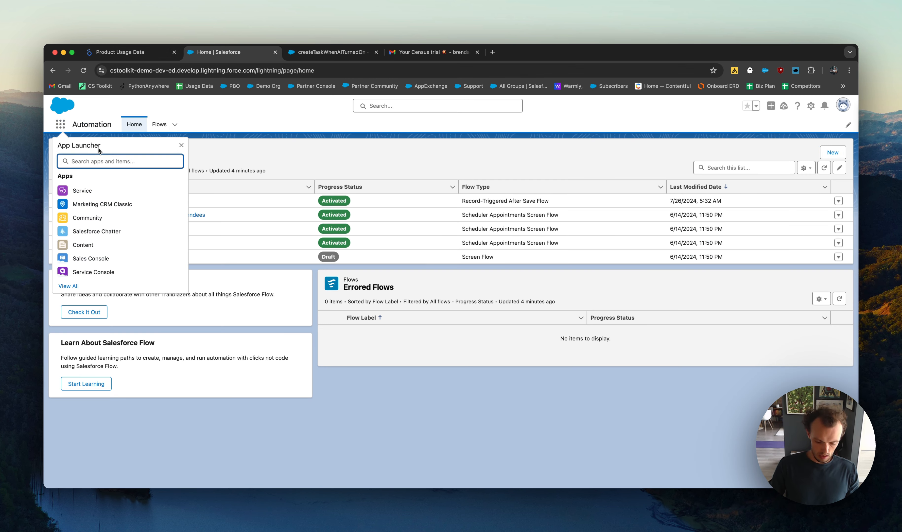
text(gau)
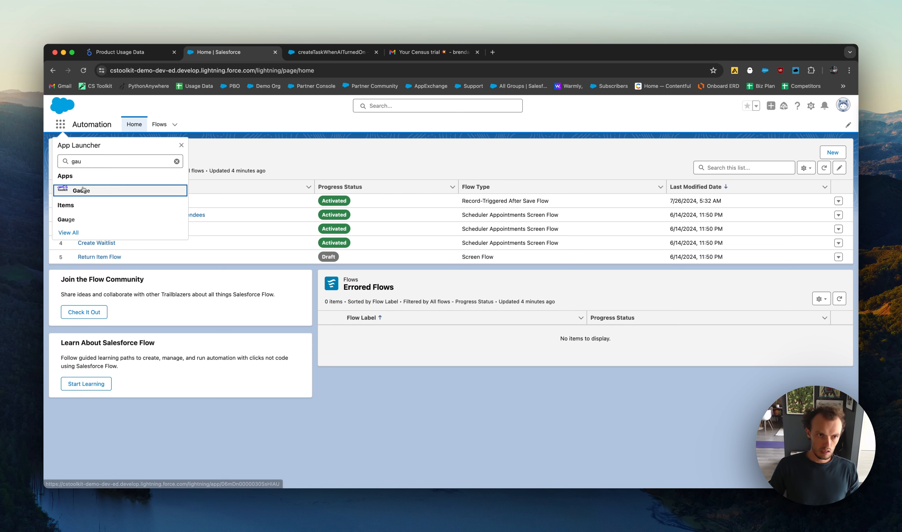
click(84, 189)
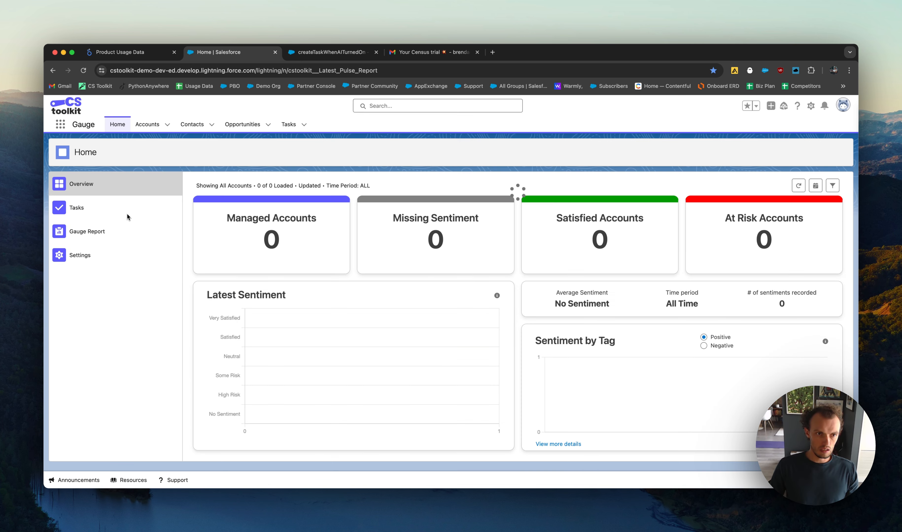
click(98, 232)
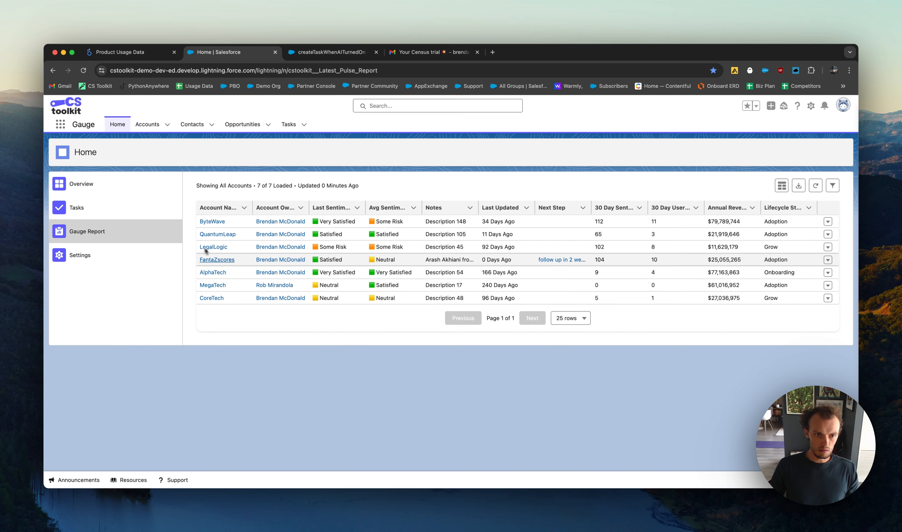
click(213, 272)
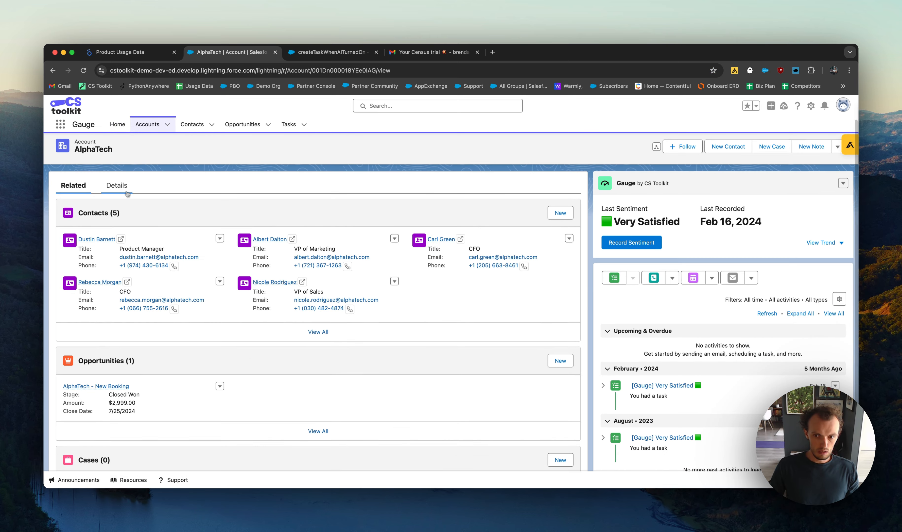
- Enable AI Feature On in AlphaTech's Product Data details and save the account
scroll(225, 279, down, 3)
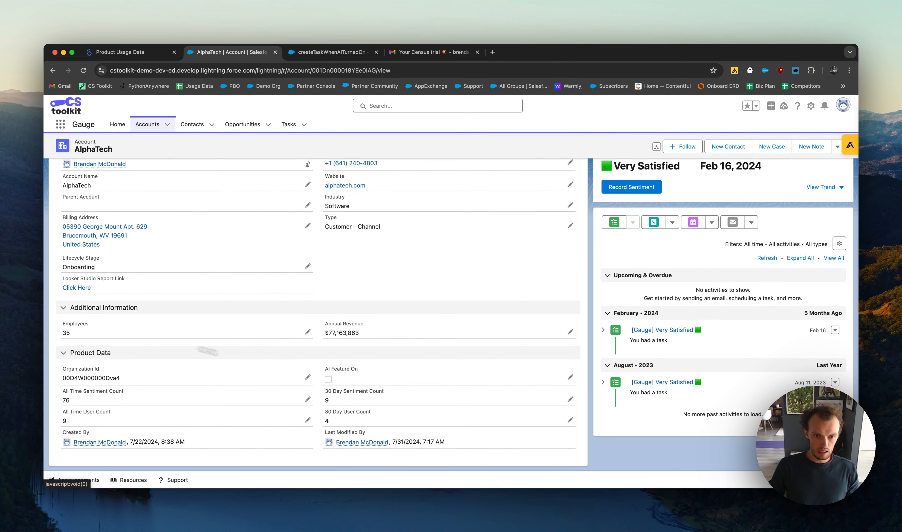
click(570, 380)
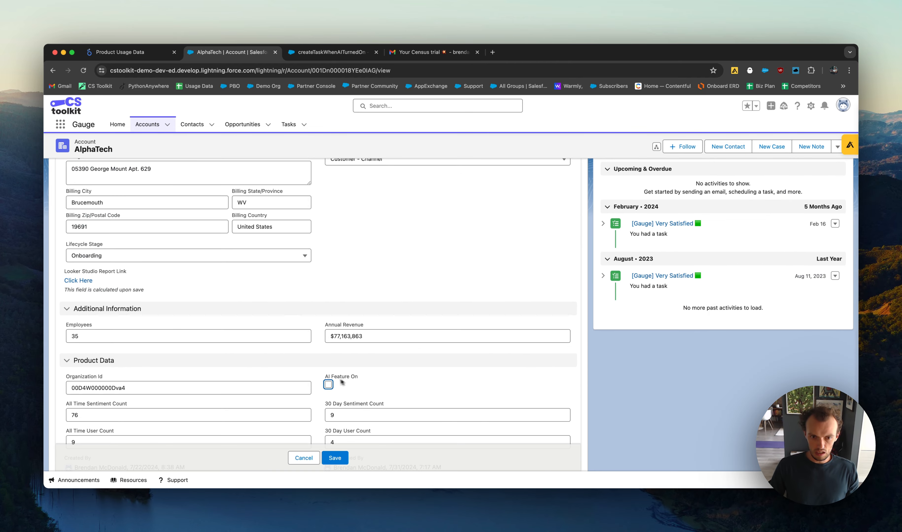
click(328, 385)
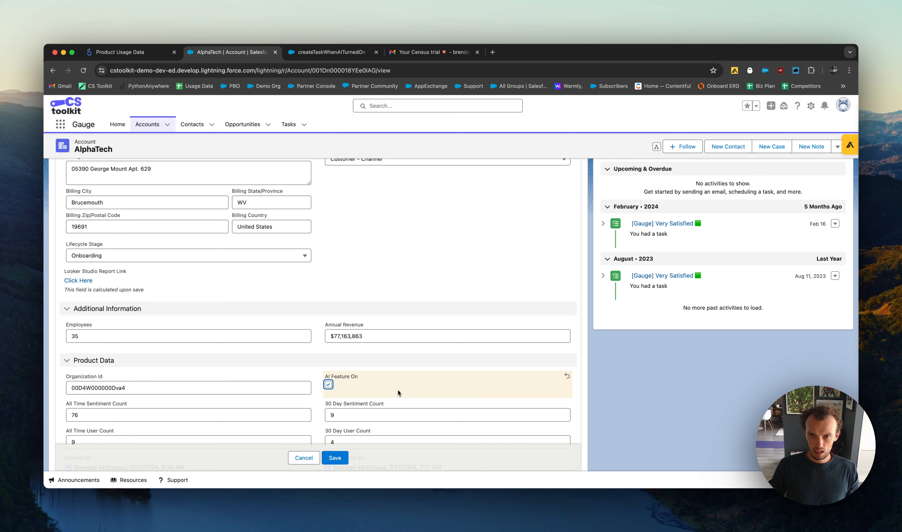
click(335, 459)
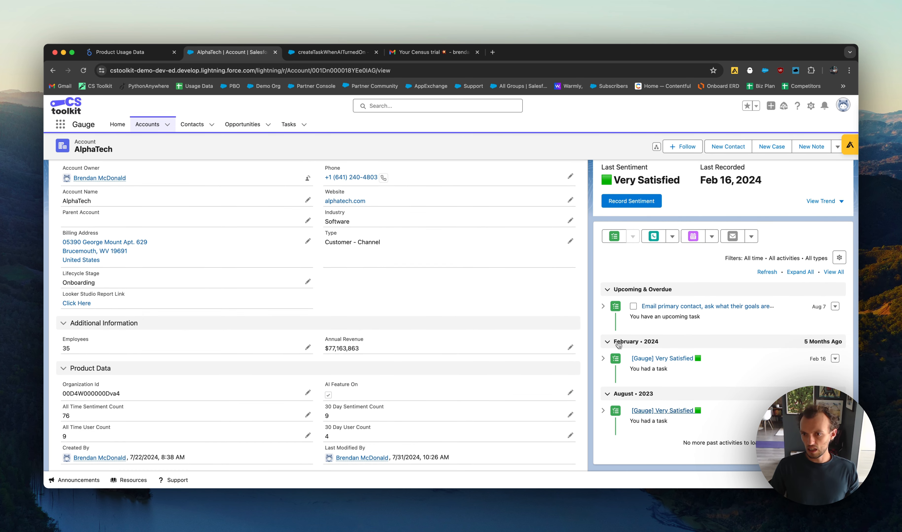
- Examine the upcoming "Email primary contact" task's description and full details, and return to the AlphaTech account
click(603, 306)
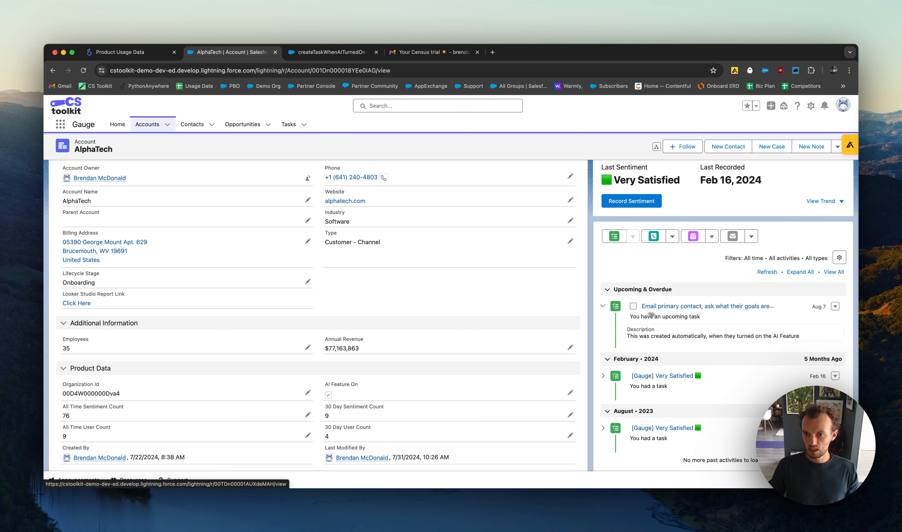
click(706, 306)
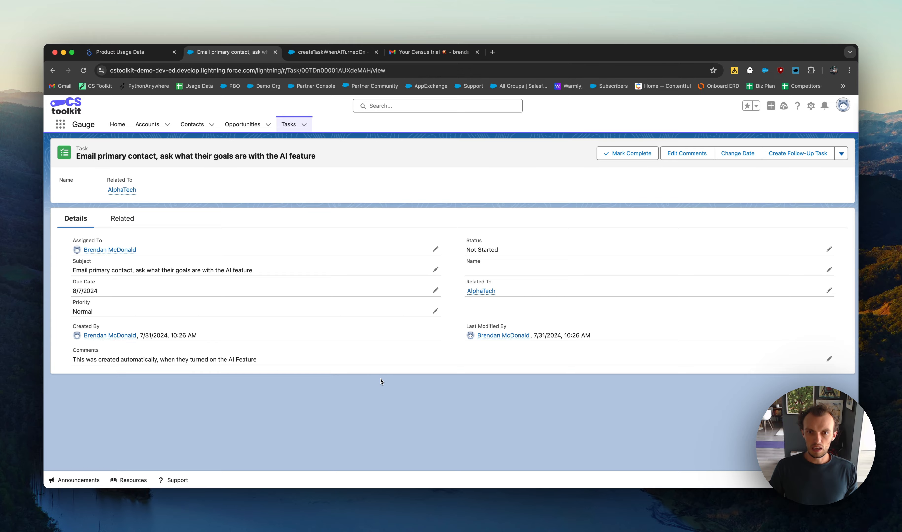
key(super+Left)
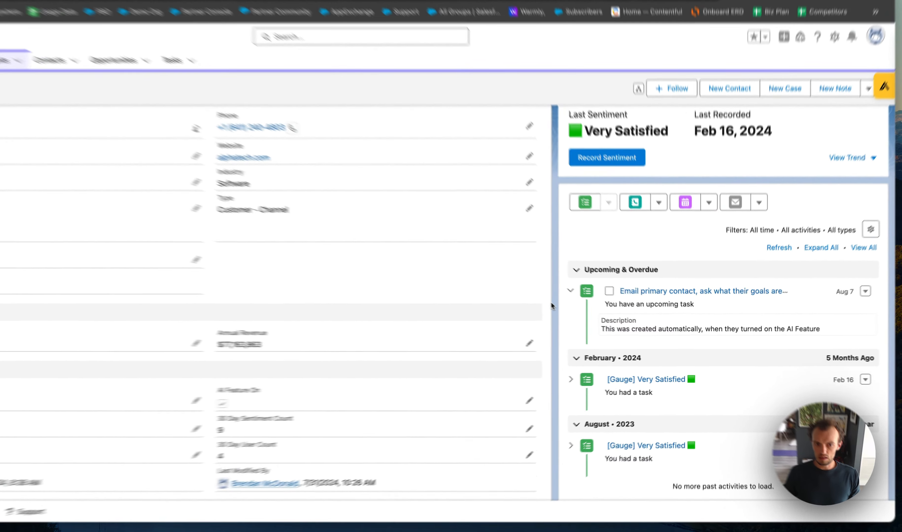
scroll(587, 315, up, 2)
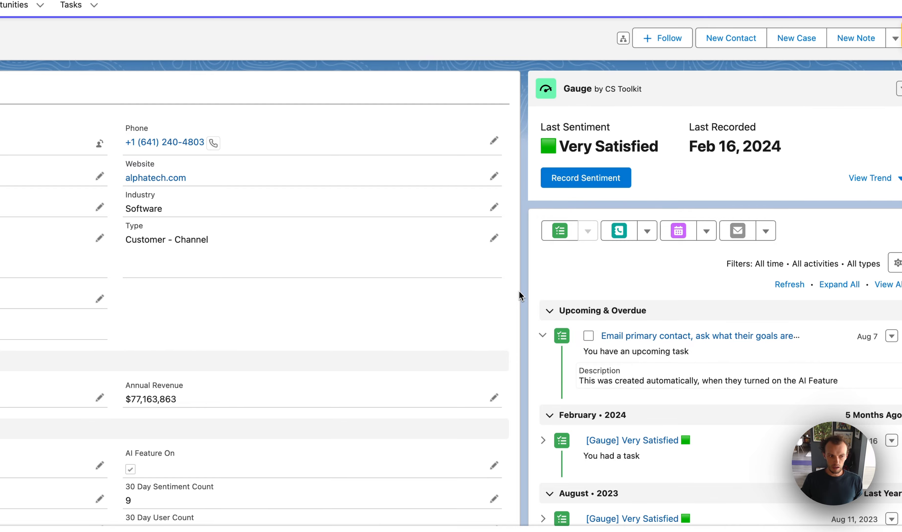